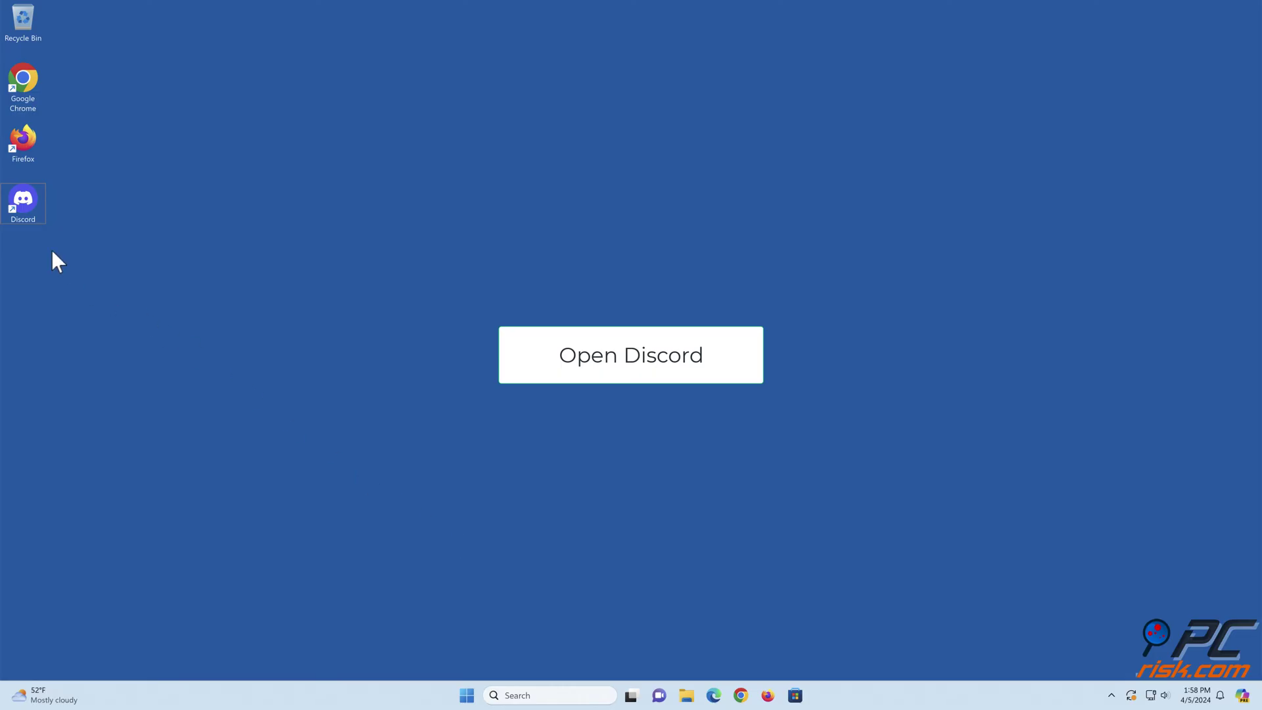
# Open Discord, change the account's status from the profile card to Online, and close the Discord window.
pyautogui.doubleClick(25, 214)
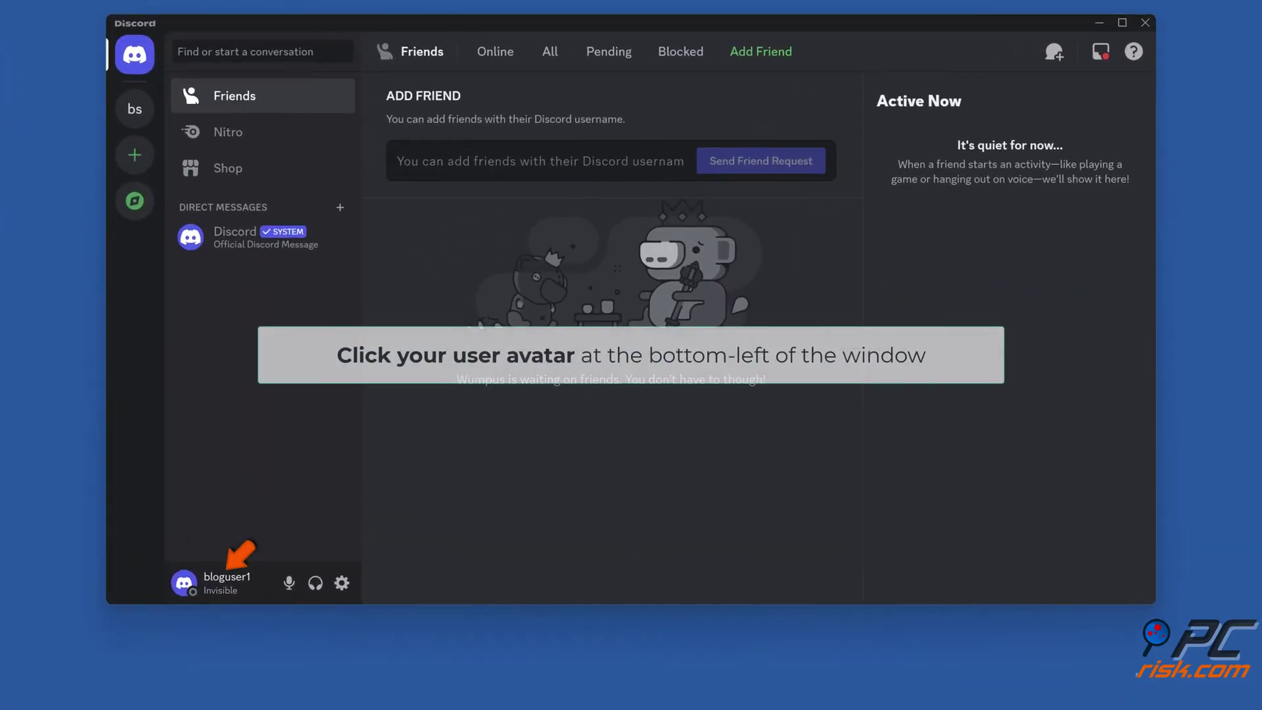
pyautogui.click(245, 585)
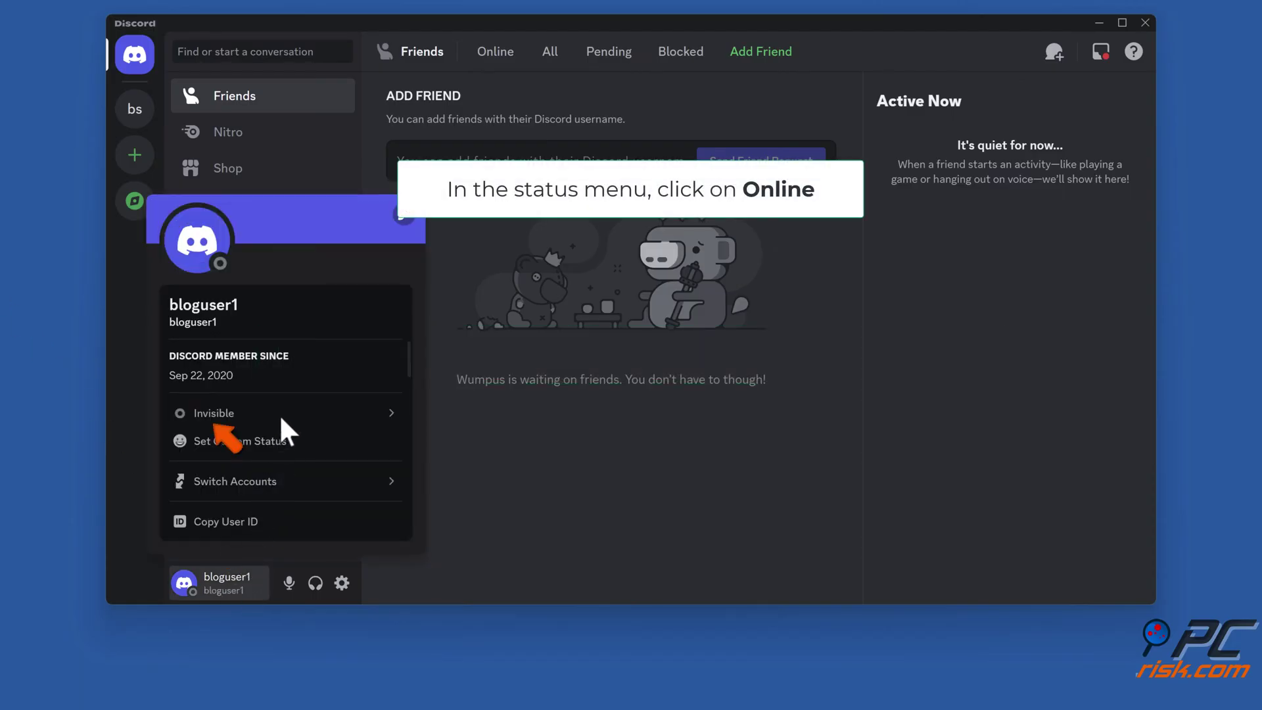
pyautogui.moveTo(279, 418)
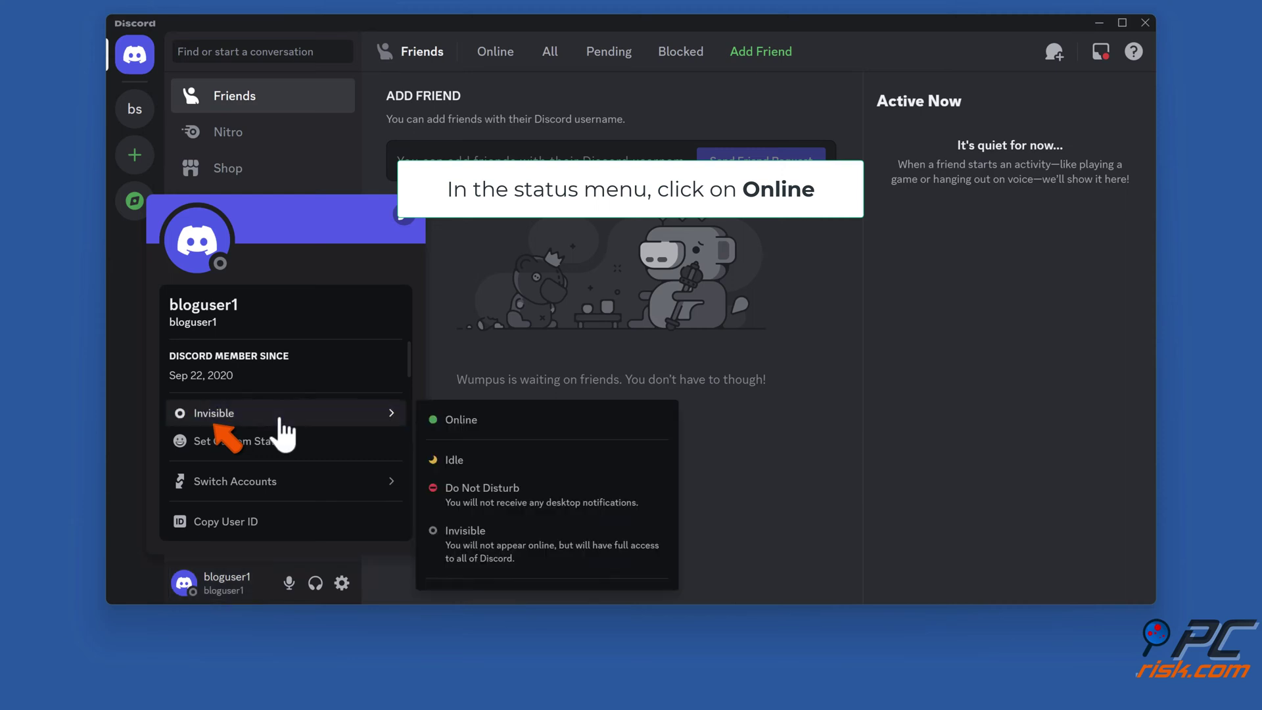
pyautogui.click(465, 428)
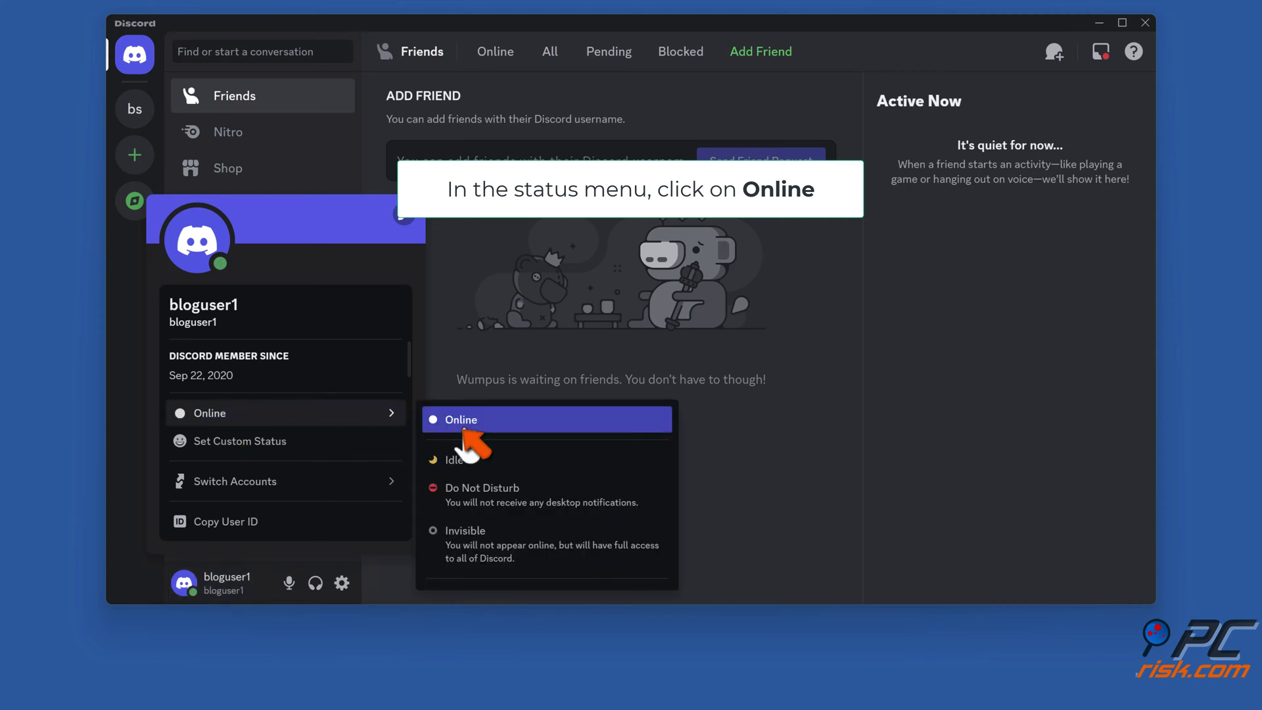
pyautogui.click(750, 488)
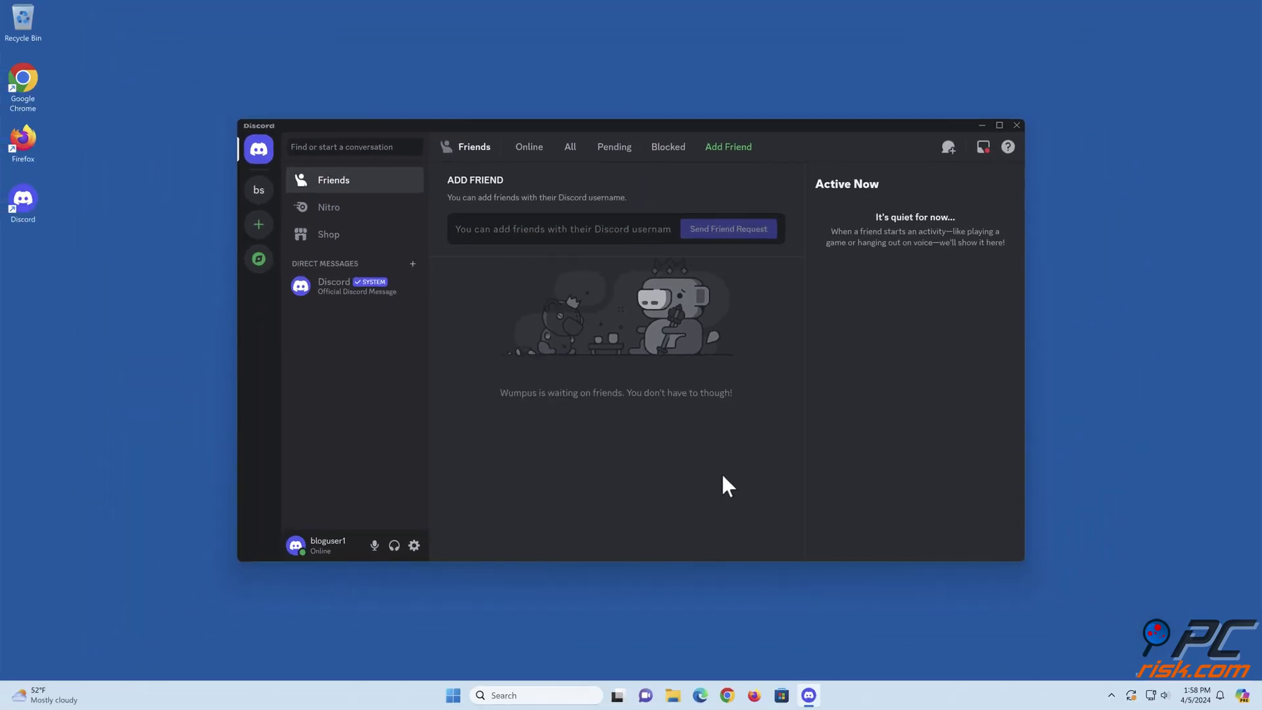
pyautogui.click(1016, 126)
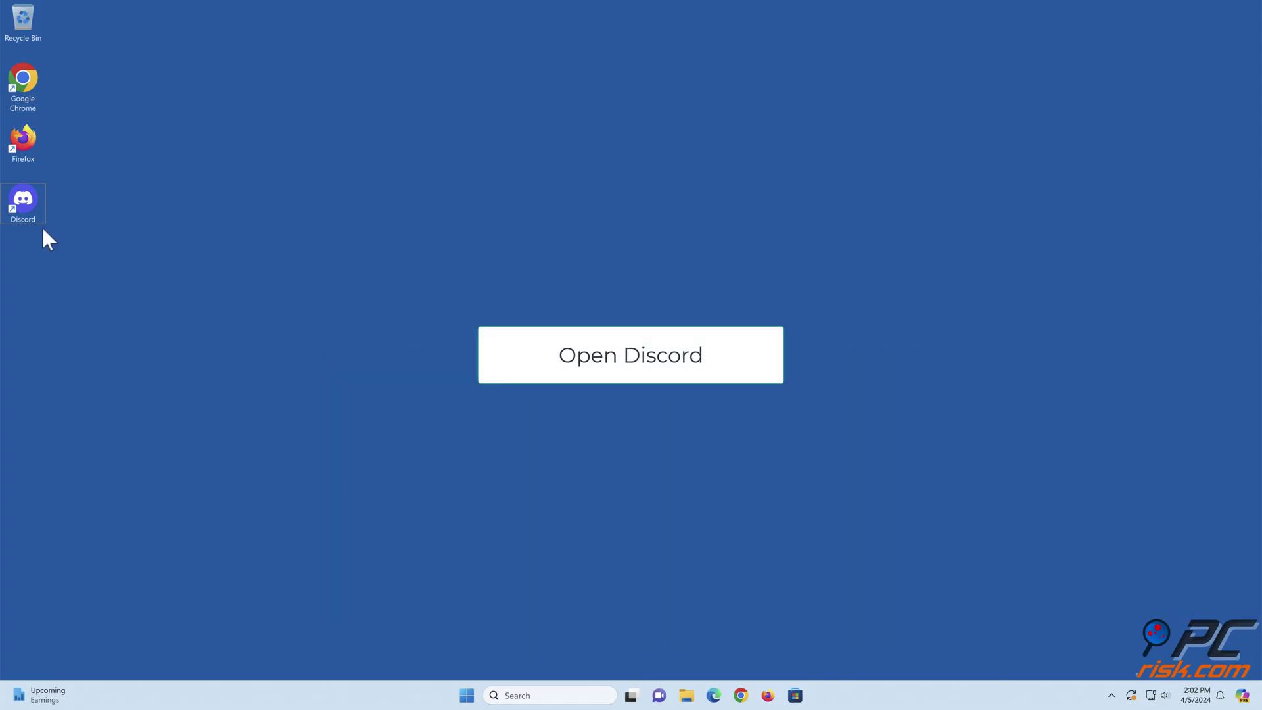
# Reopen Discord and turn on desktop notifications, the unread message badge and taskbar flashing in its Notifications settings.
pyautogui.doubleClick(28, 209)
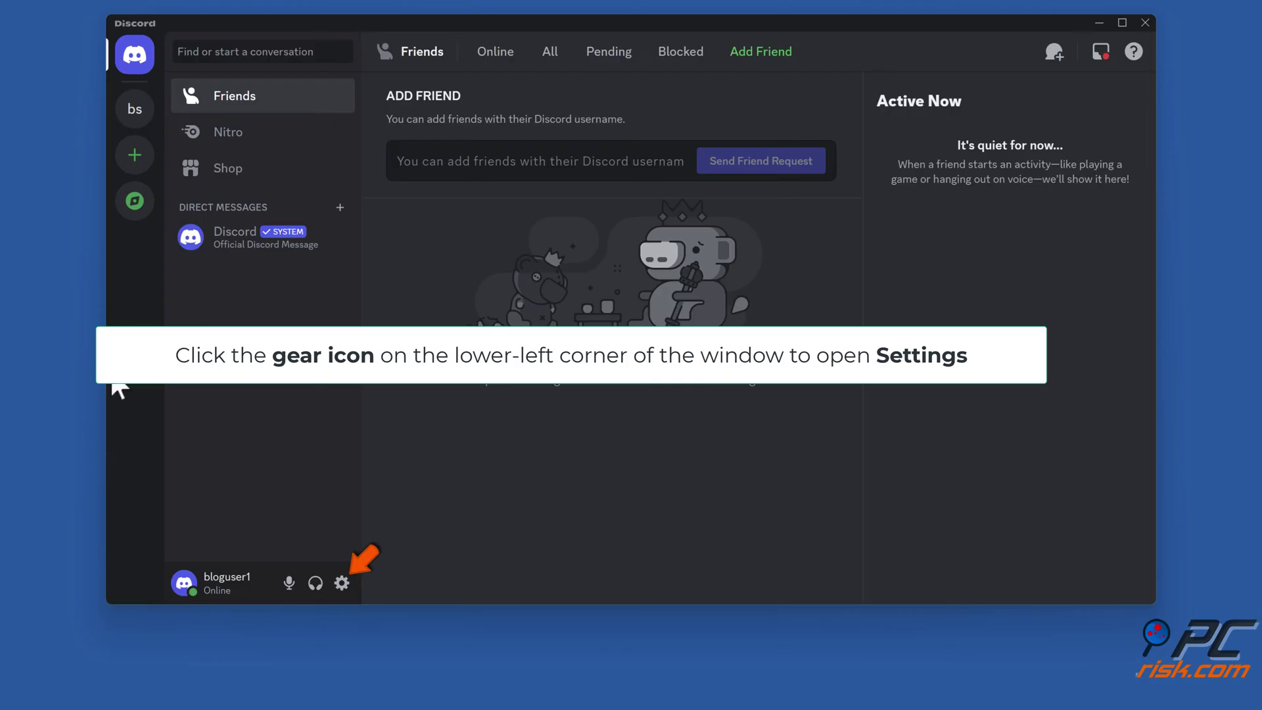
pyautogui.click(342, 589)
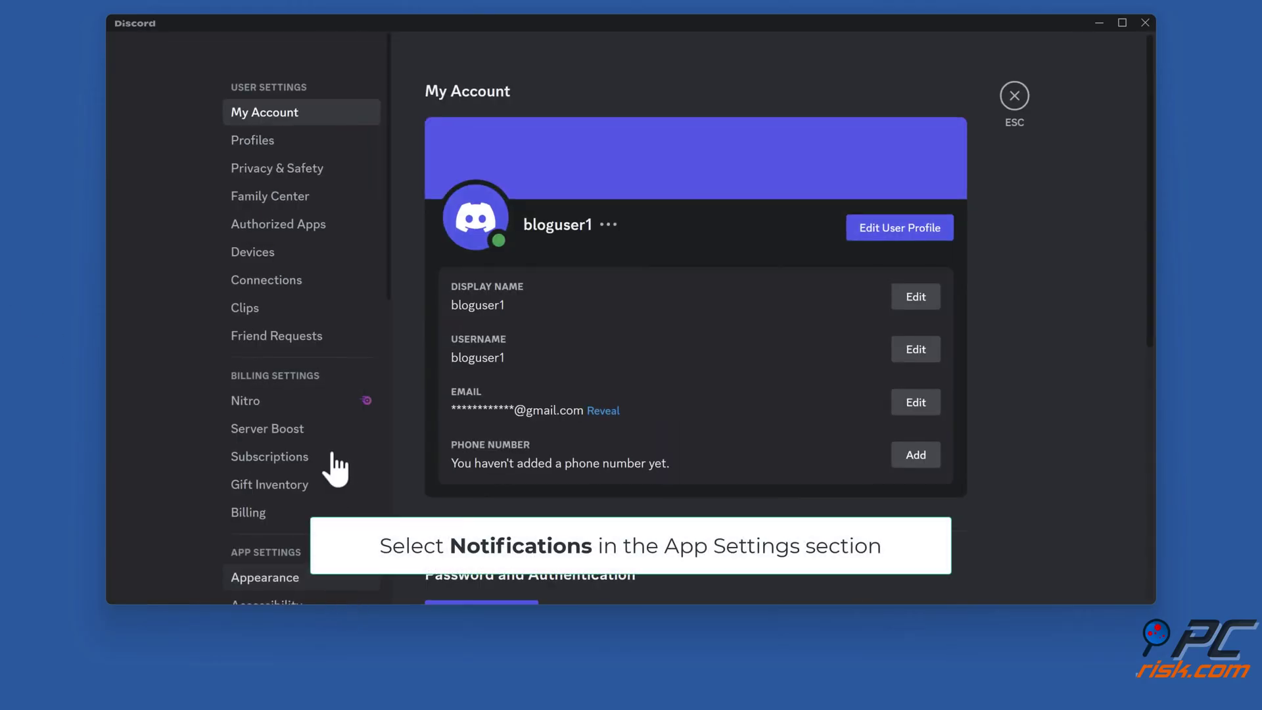
pyautogui.scroll(-5, 344, 352)
pyautogui.scroll(-3, 344, 352)
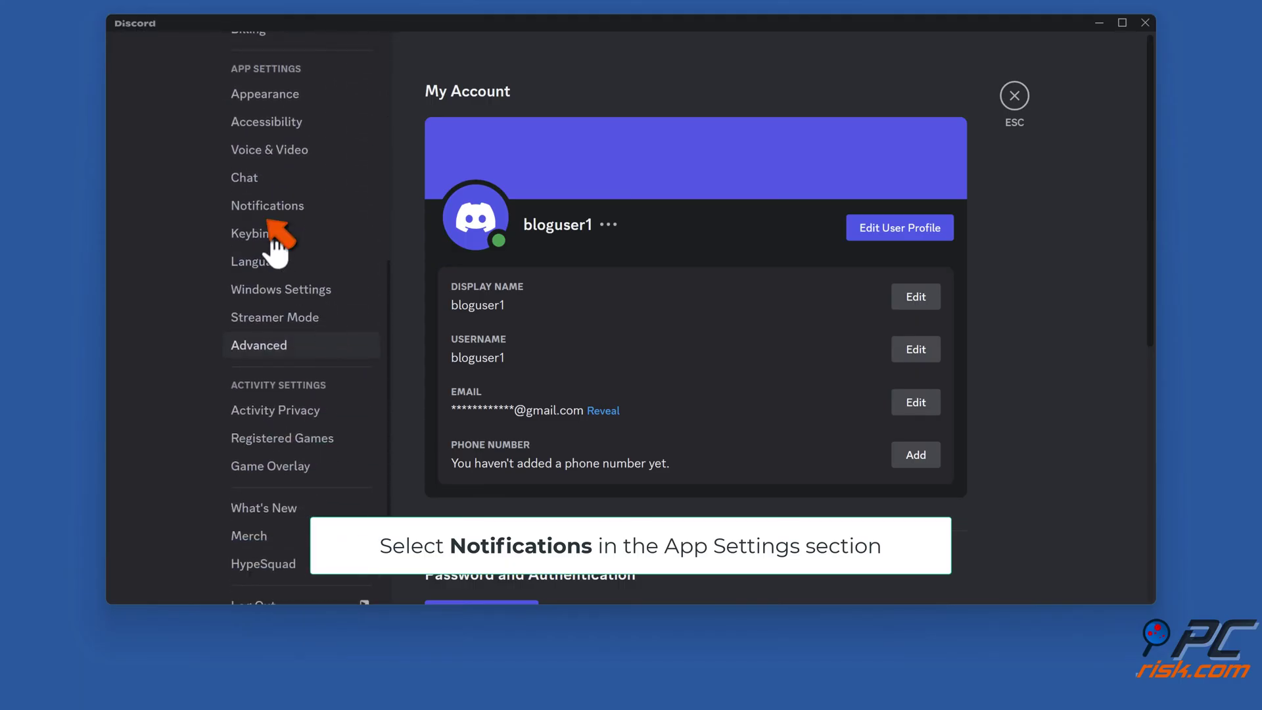
pyautogui.click(266, 215)
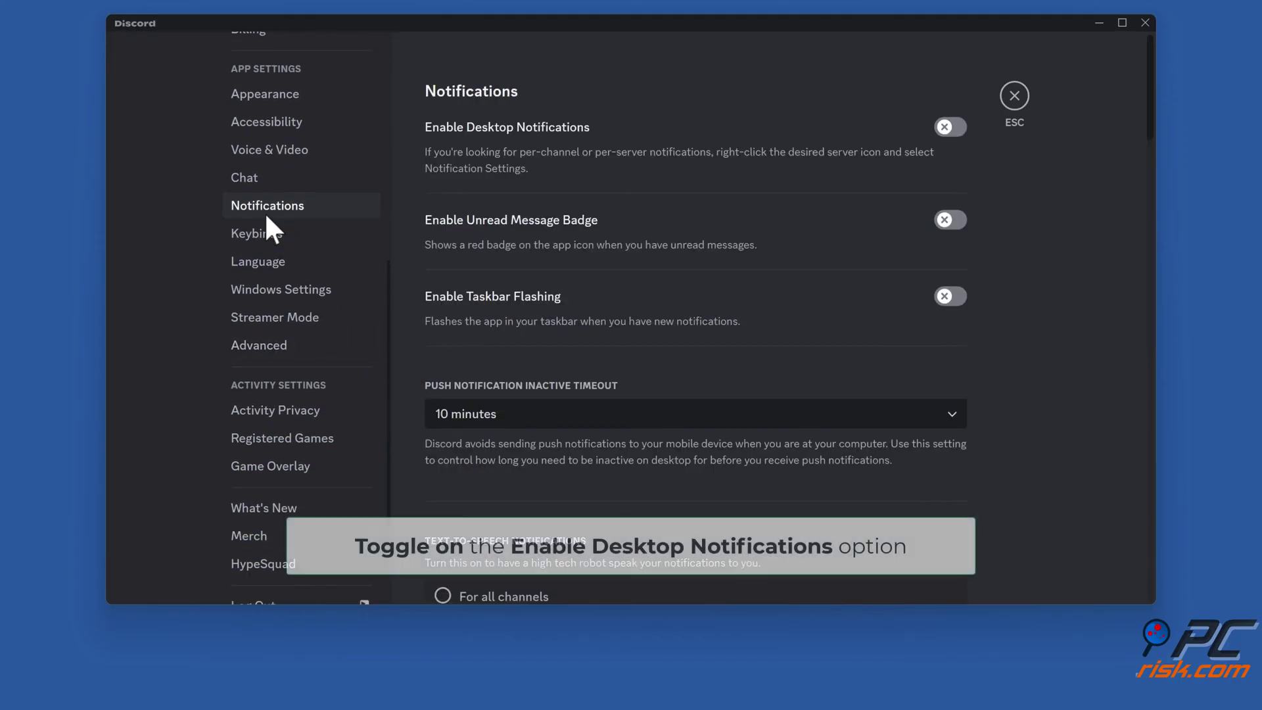
pyautogui.click(954, 132)
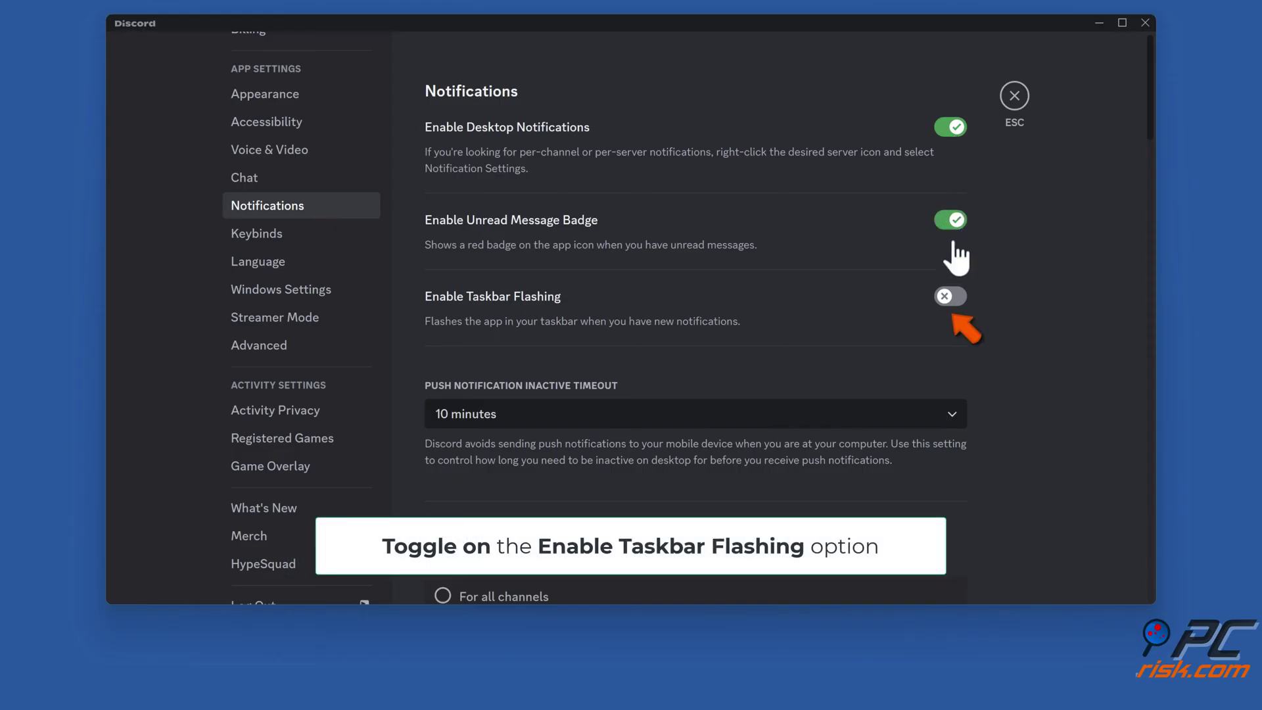
pyautogui.click(952, 299)
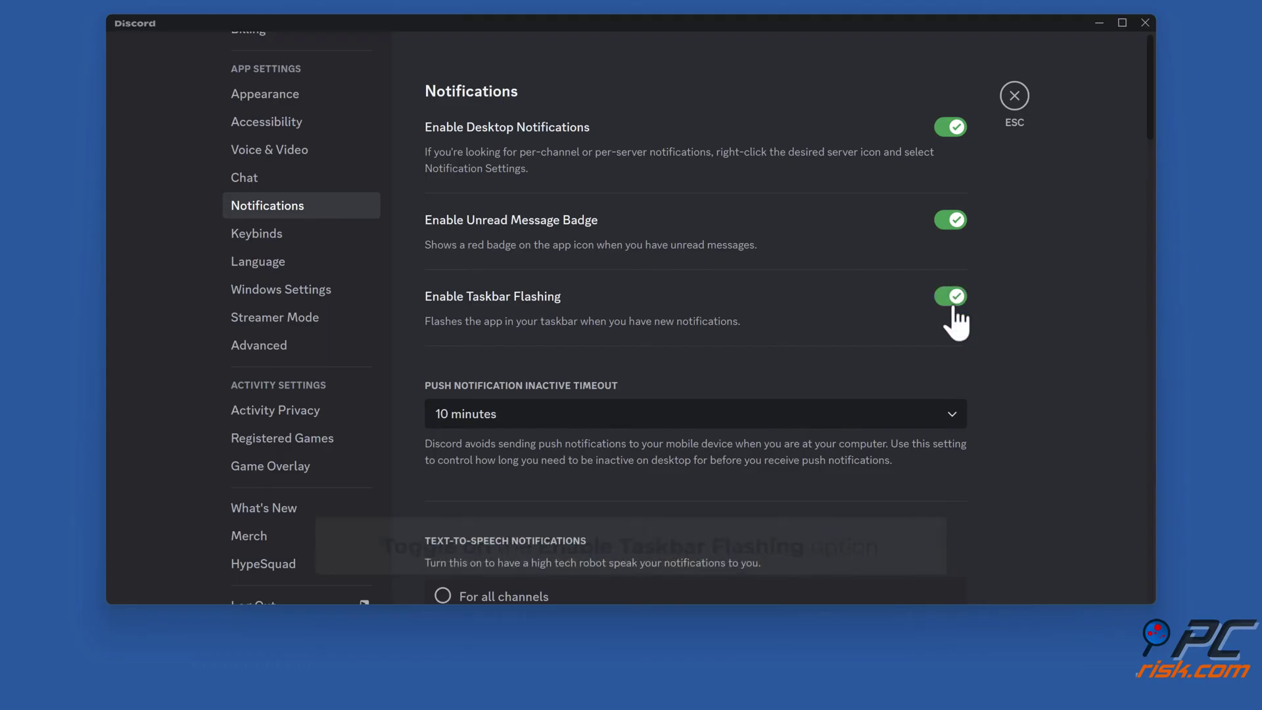
# Turn off Disable All Notification Sounds, review the individual sound options, and close the settings and the Discord window.
pyautogui.scroll(-12, 820, 323)
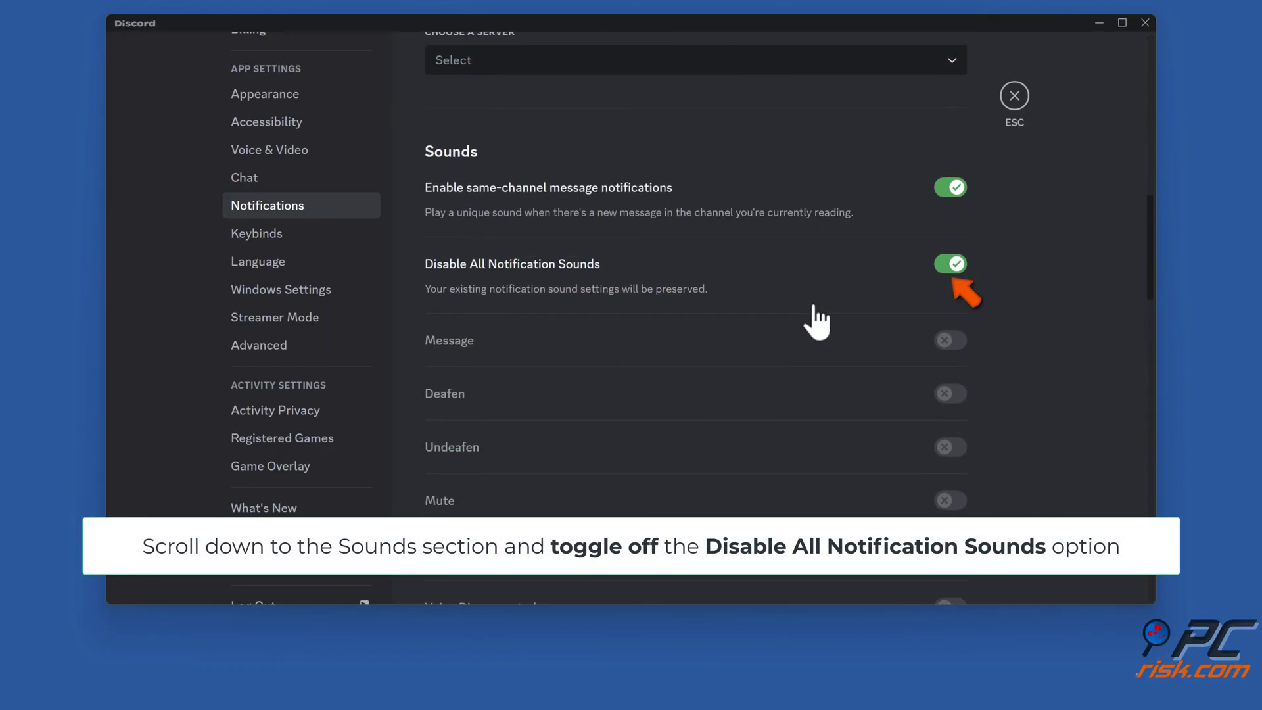
pyautogui.click(950, 264)
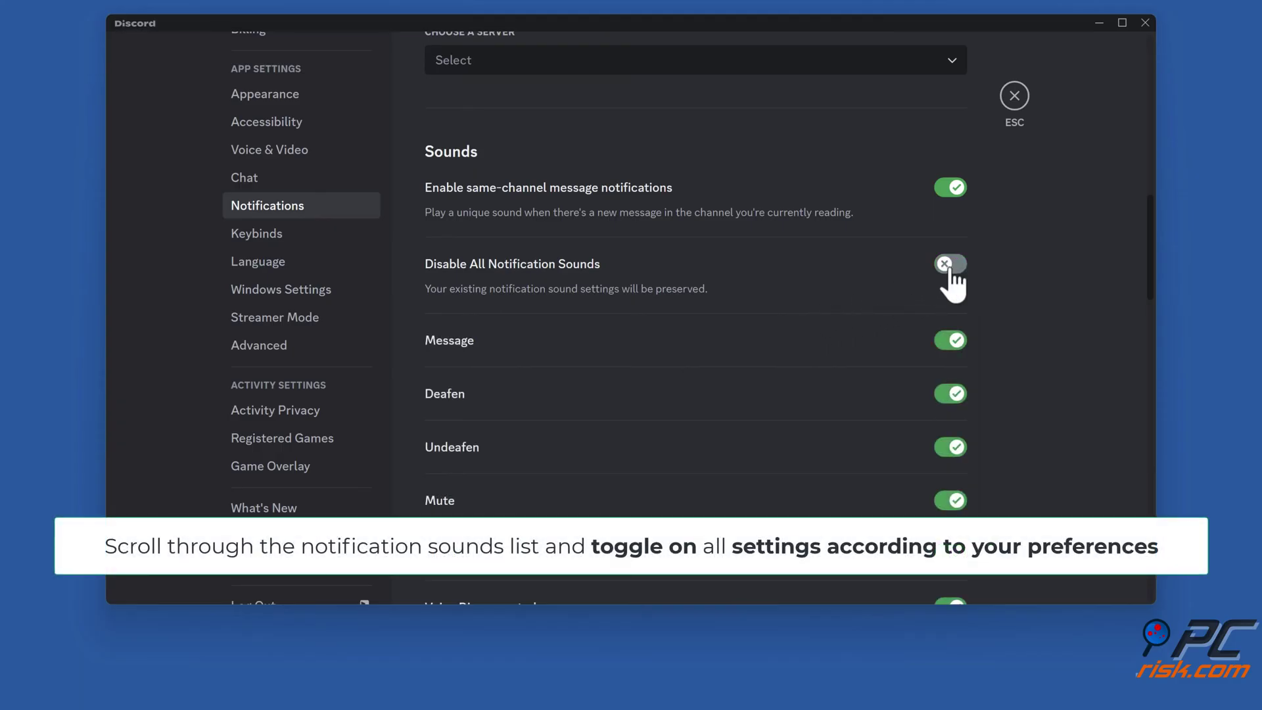
pyautogui.scroll(-9, 913, 296)
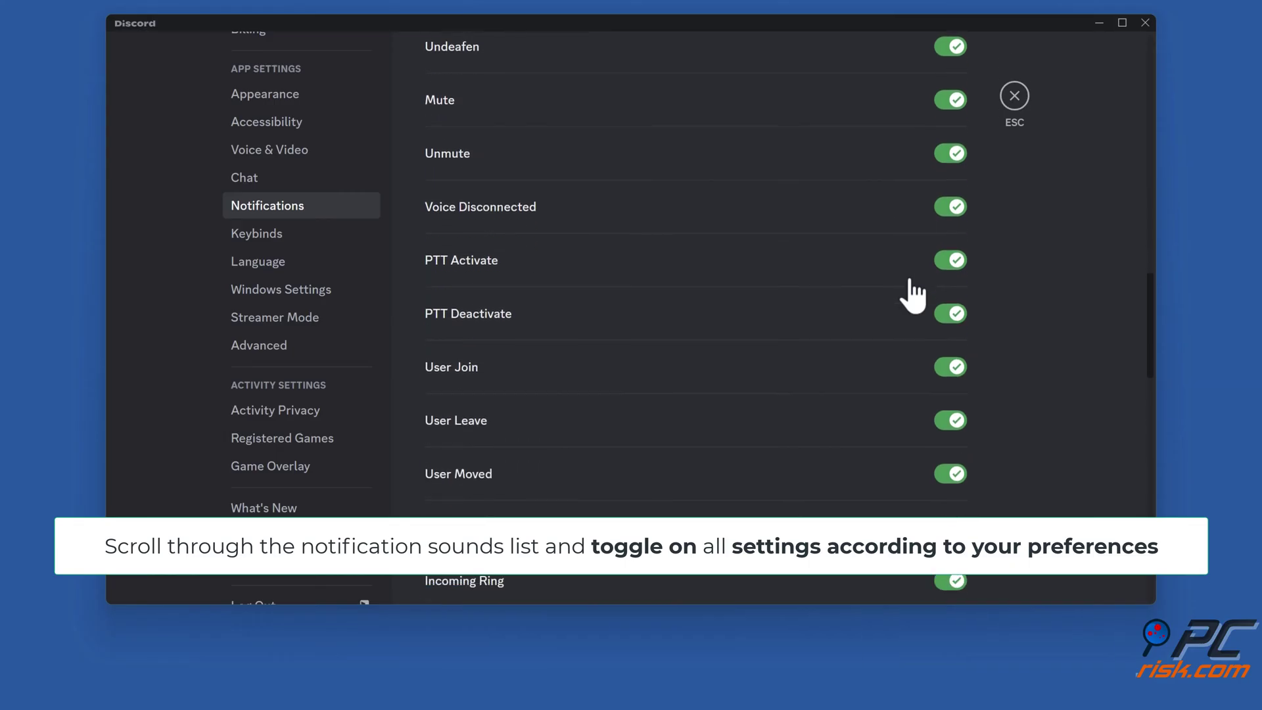
pyautogui.scroll(-7, 914, 296)
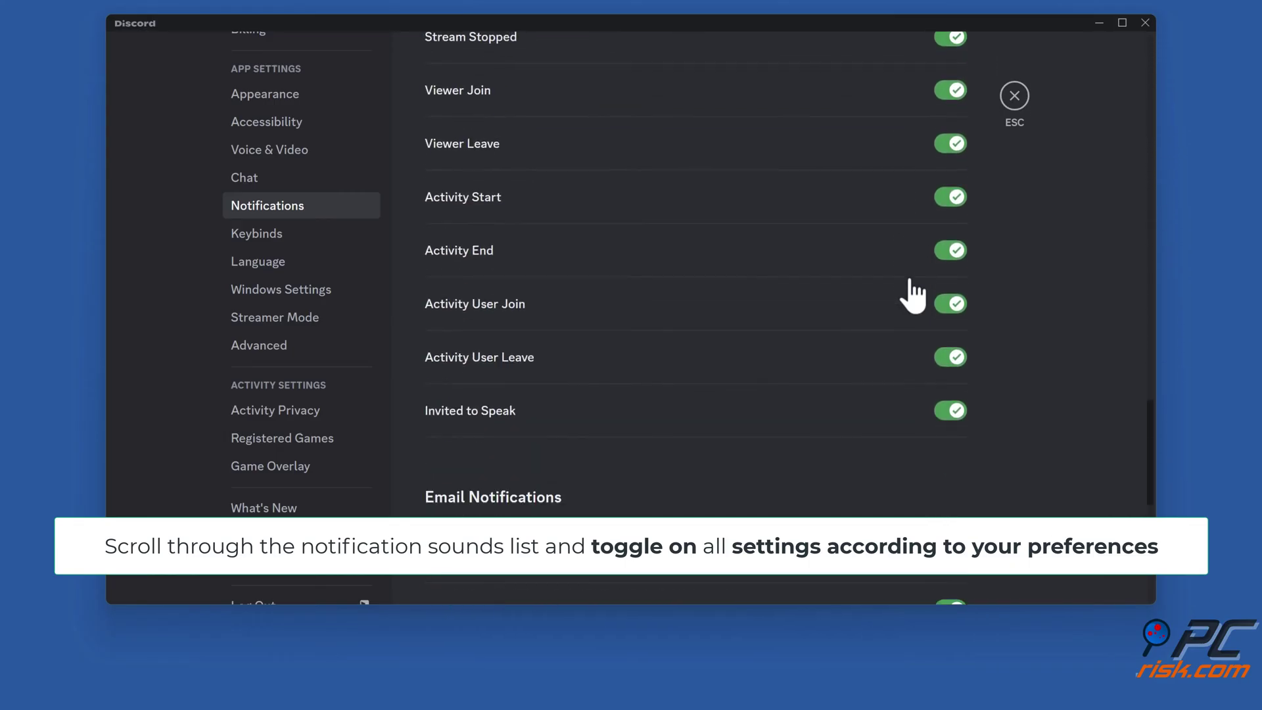
pyautogui.scroll(3, 913, 296)
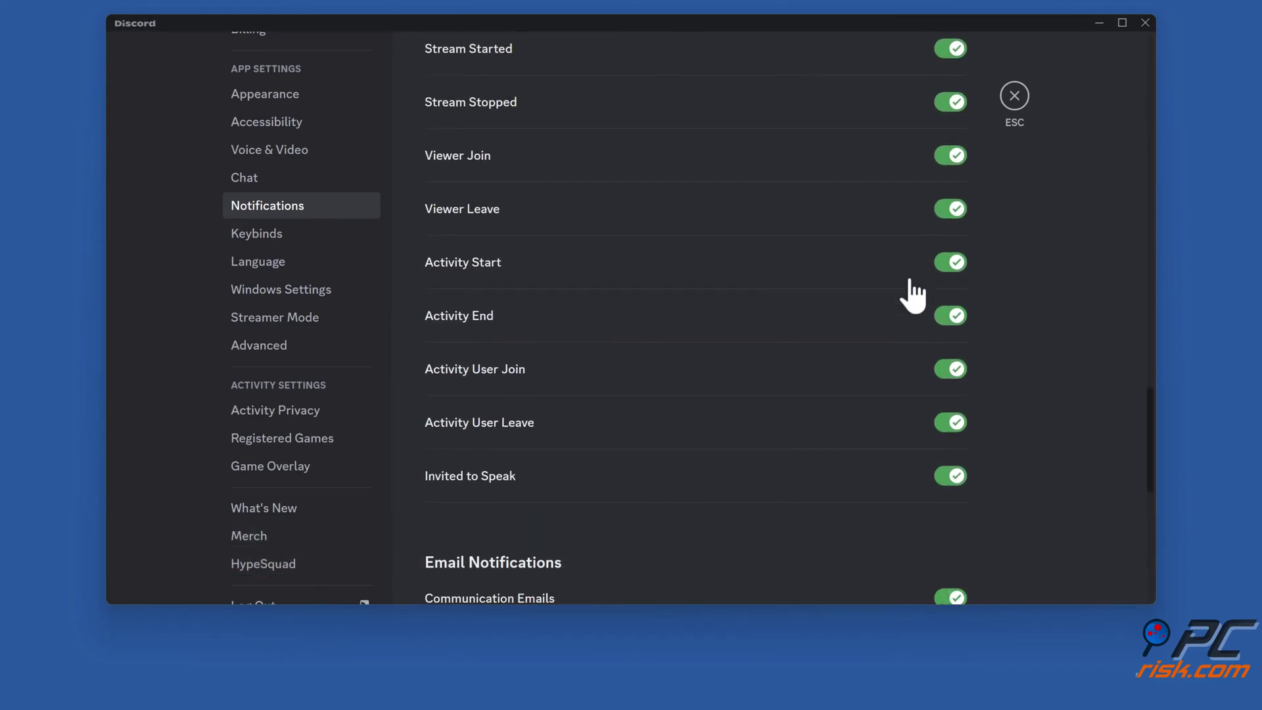
pyautogui.scroll(11, 914, 296)
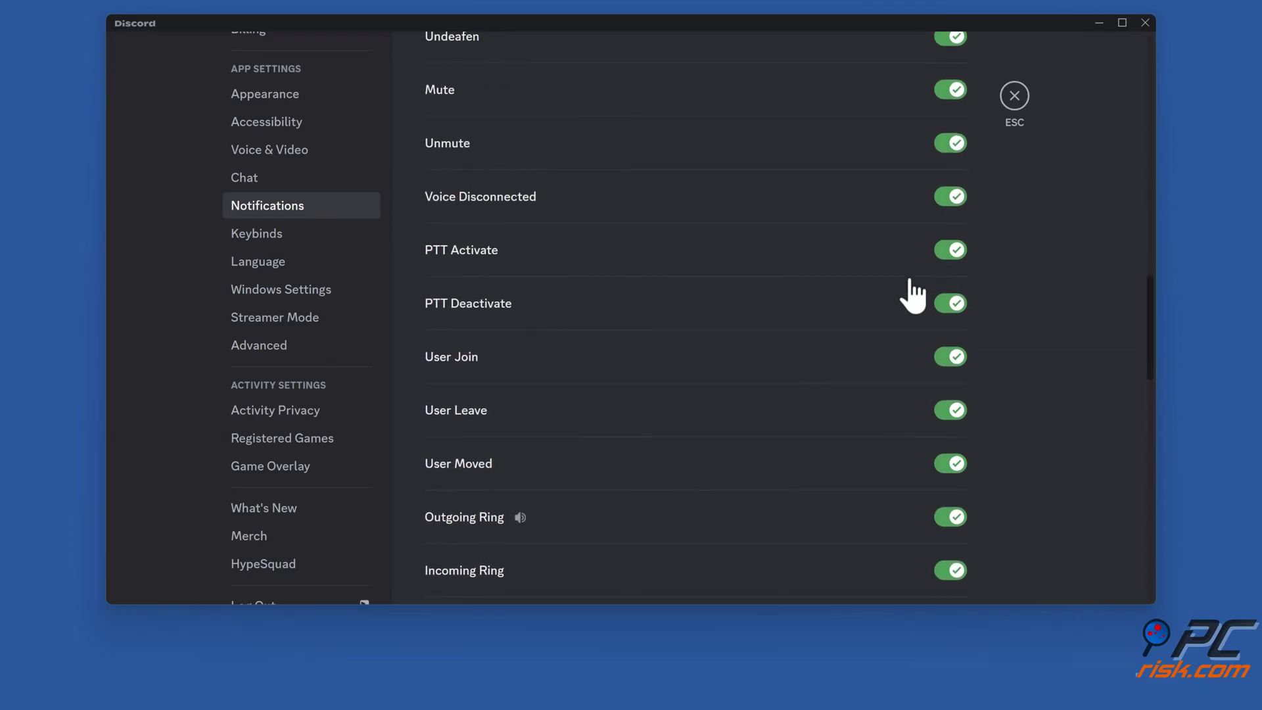
pyautogui.scroll(3, 913, 296)
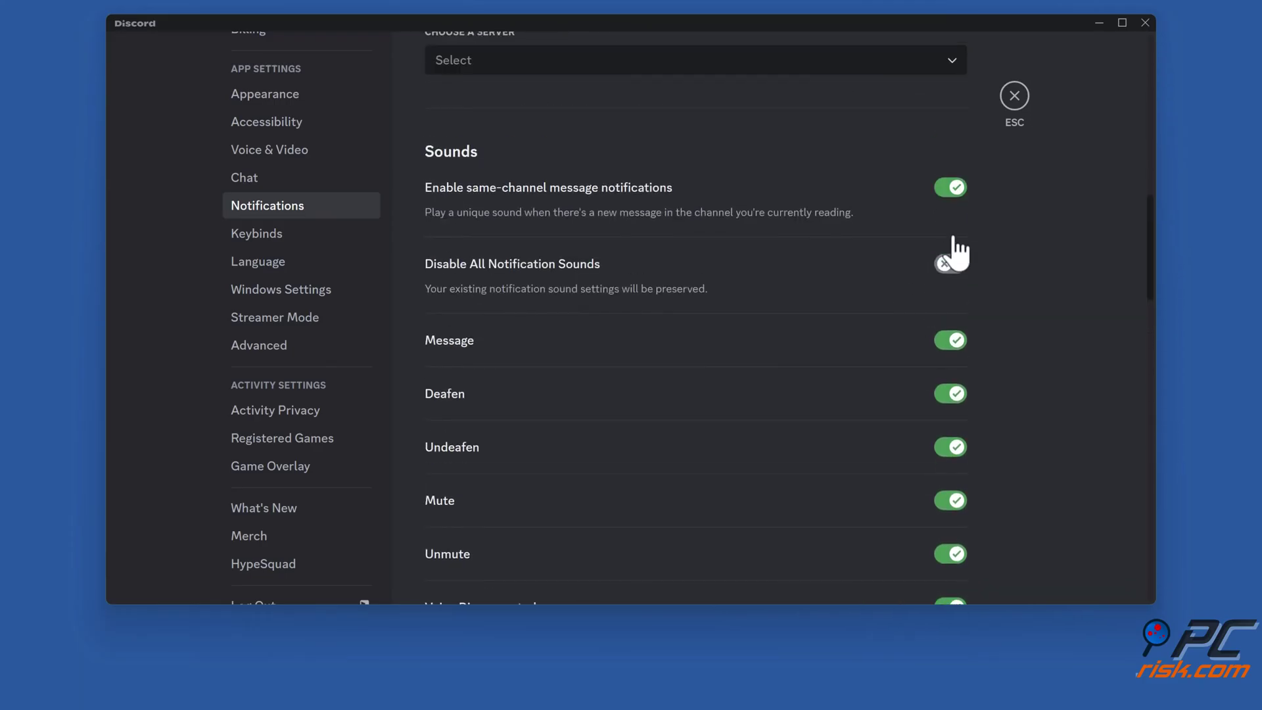
pyautogui.click(1013, 98)
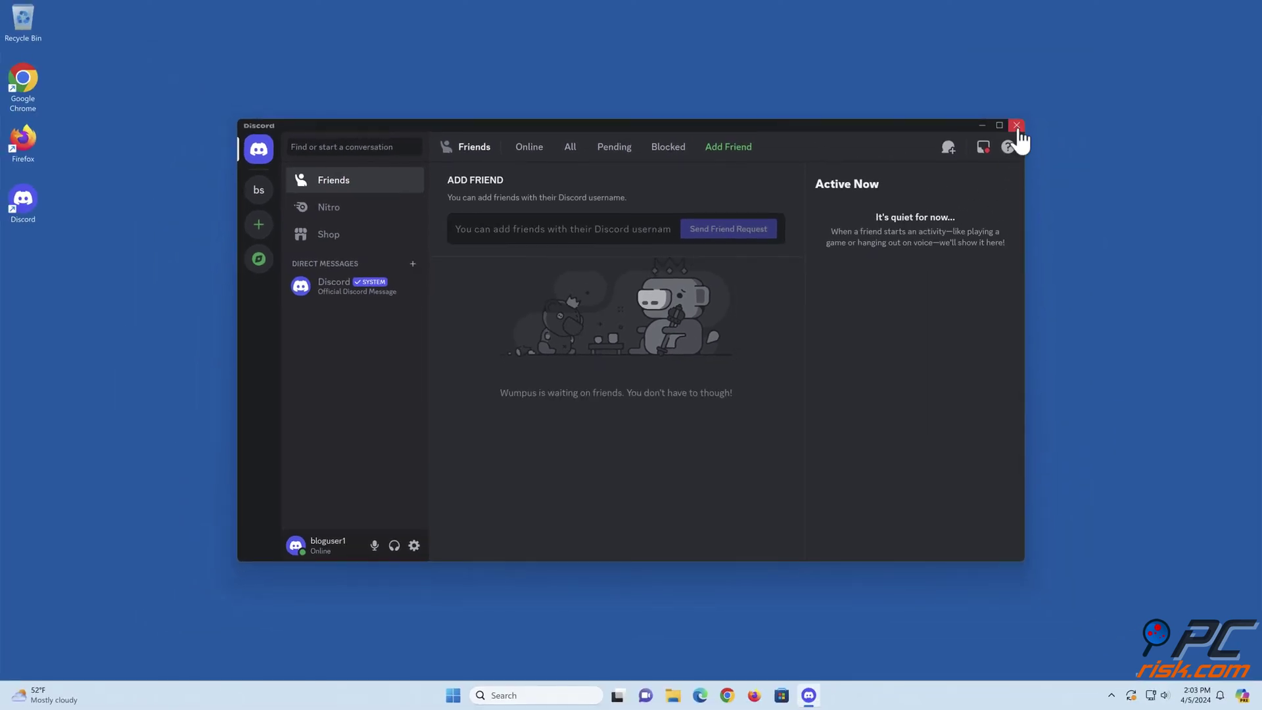
pyautogui.click(1018, 126)
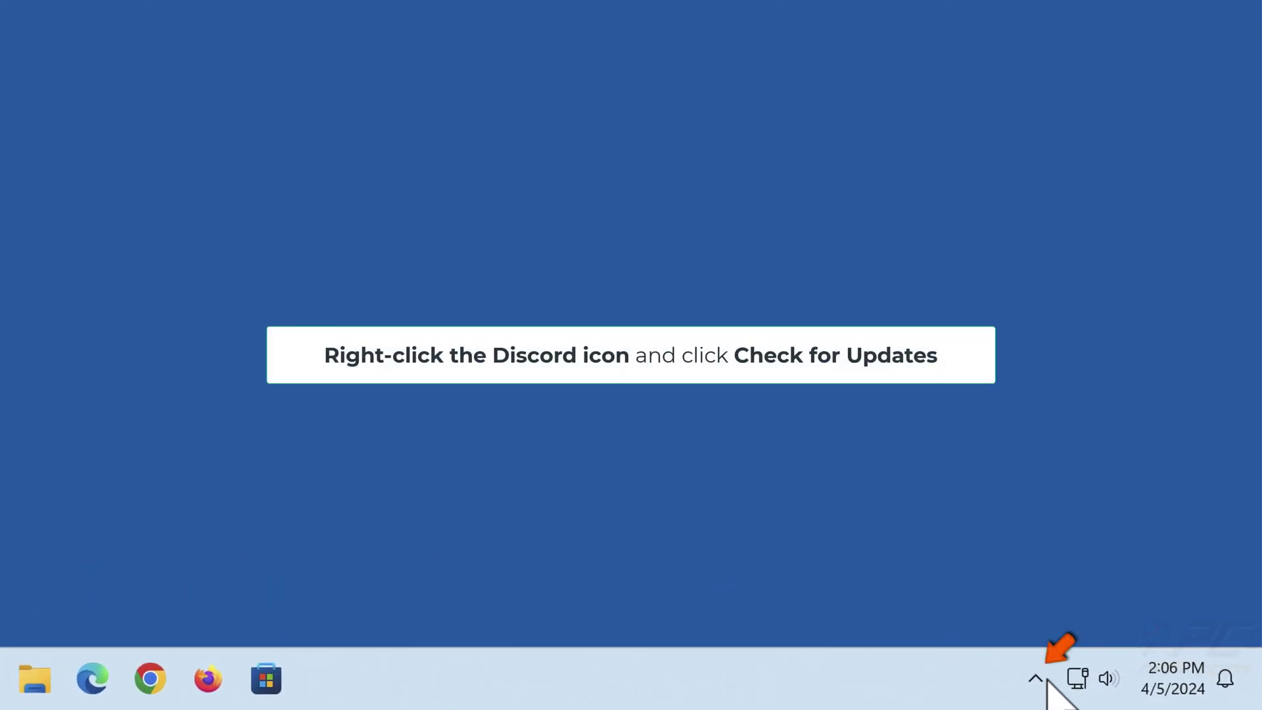
# Check for Discord updates from its hidden system tray icon.
pyautogui.click(1036, 680)
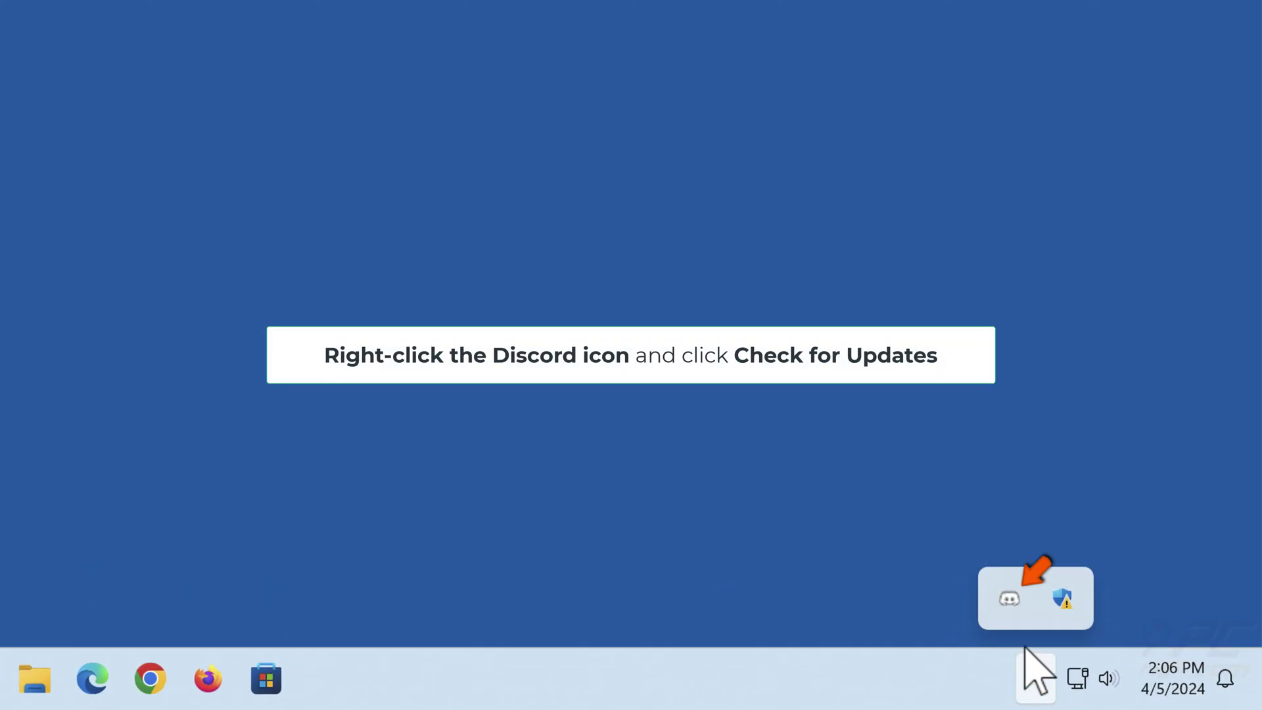
pyautogui.rightClick(1012, 601)
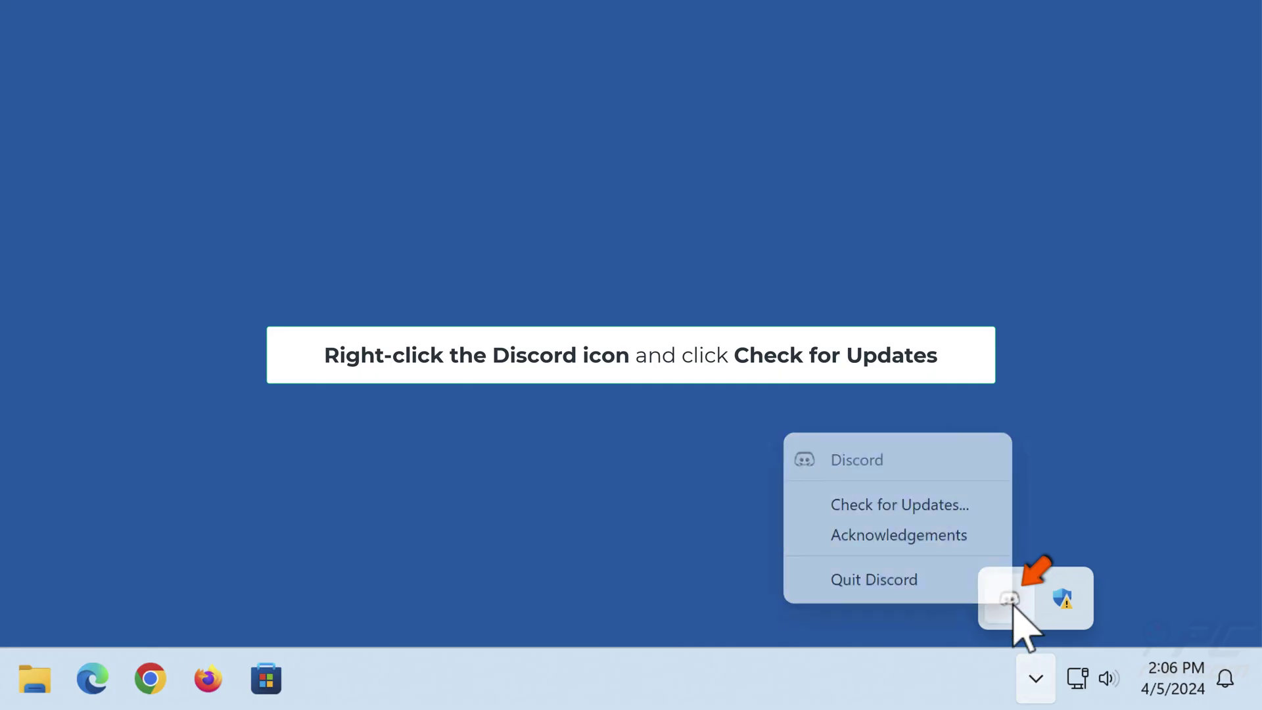
pyautogui.click(892, 512)
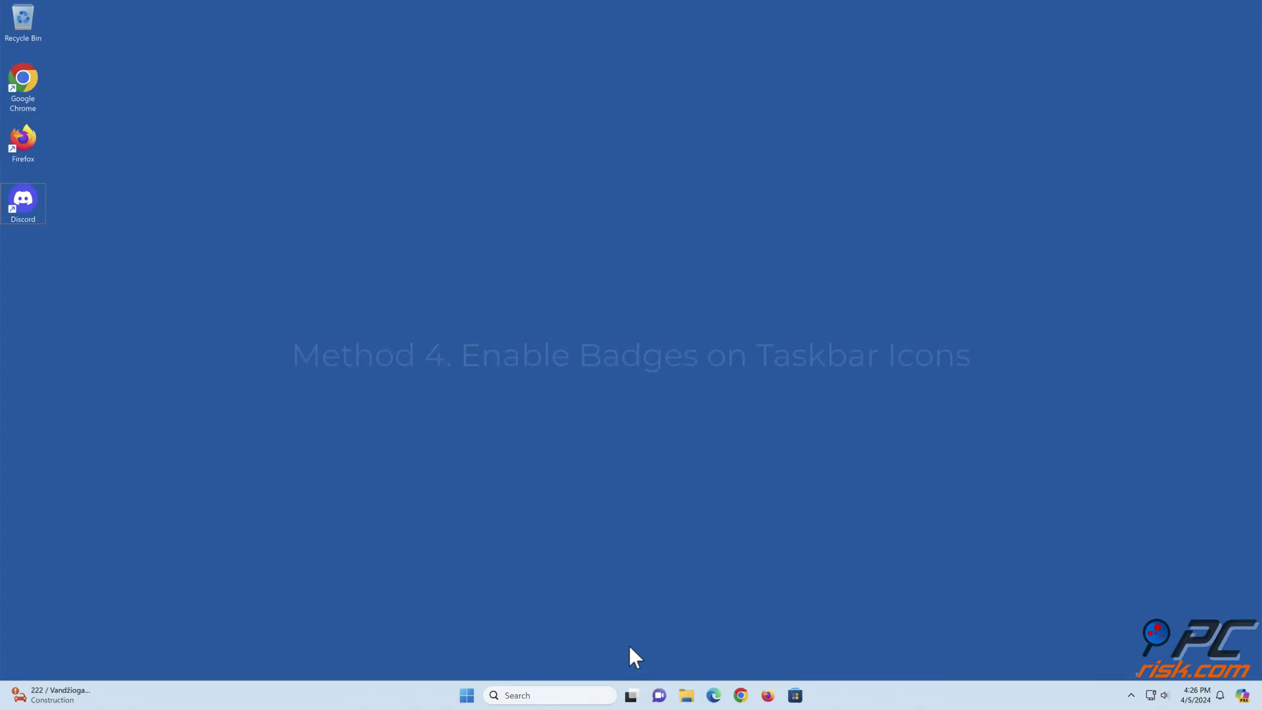
# Open Windows Settings and go to the Taskbar page under Personalization.
pyautogui.rightClick(468, 697)
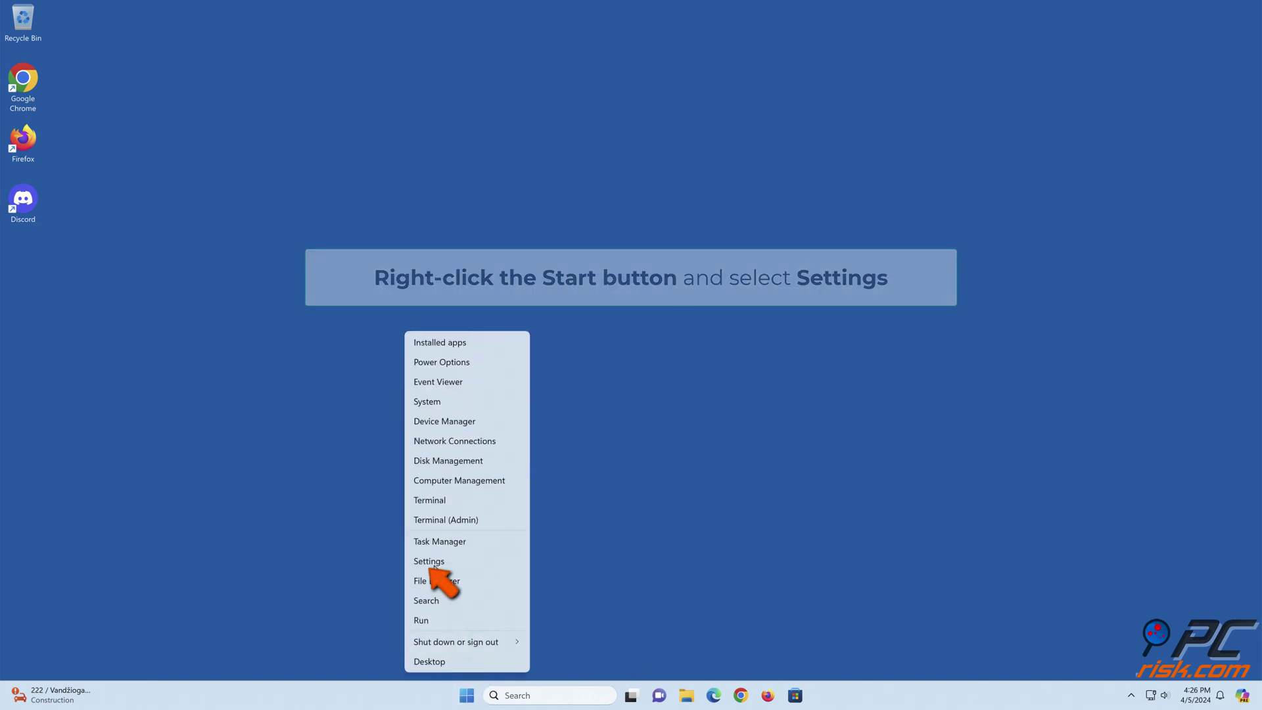
pyautogui.click(431, 562)
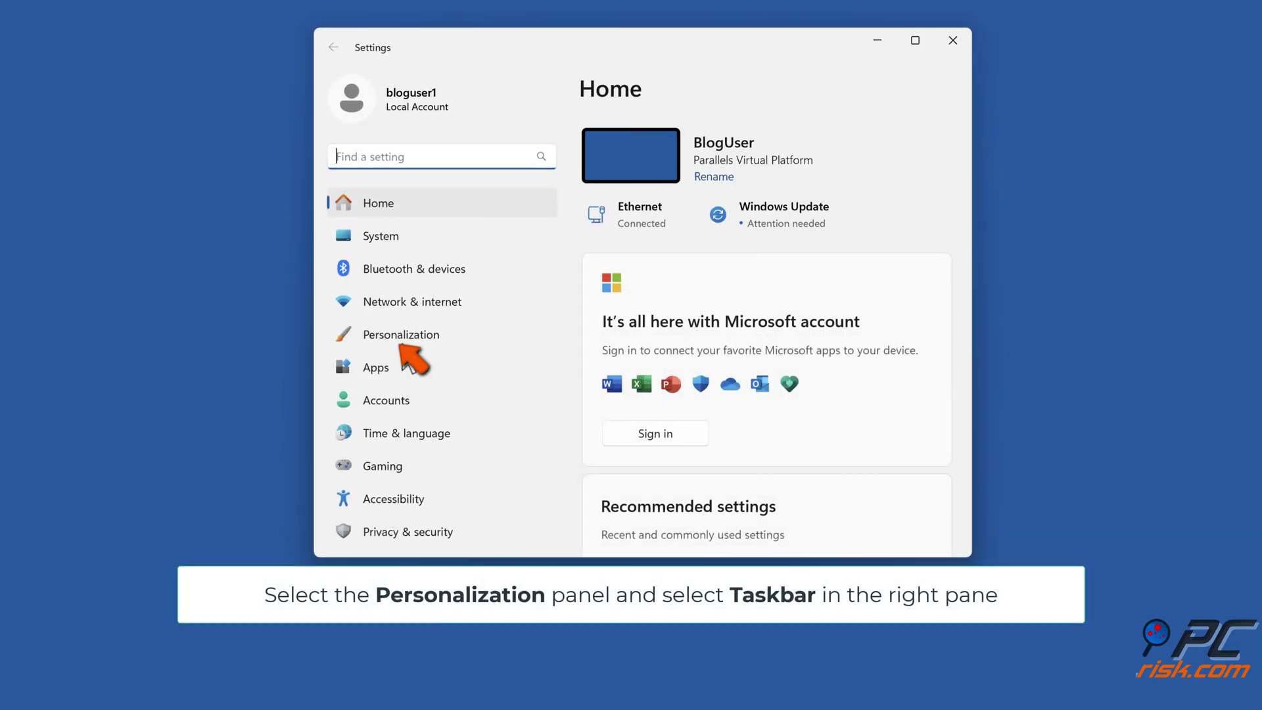
pyautogui.click(401, 339)
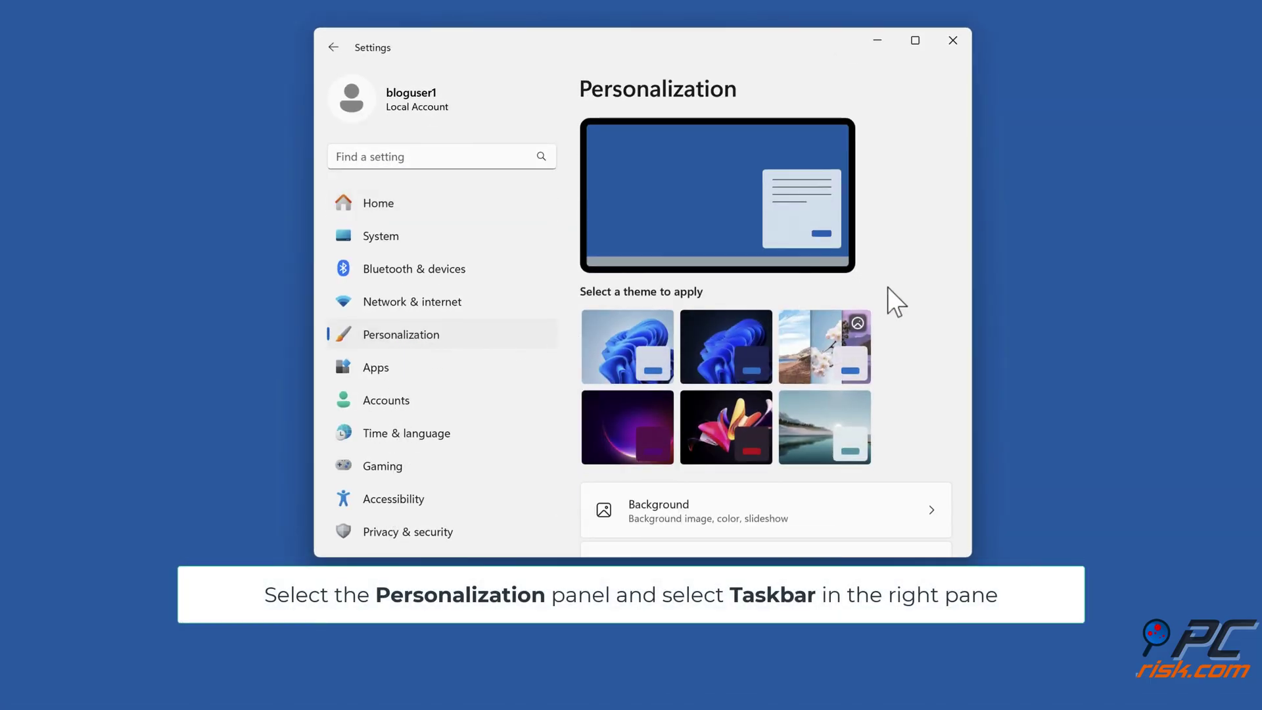
pyautogui.scroll(-7, 905, 285)
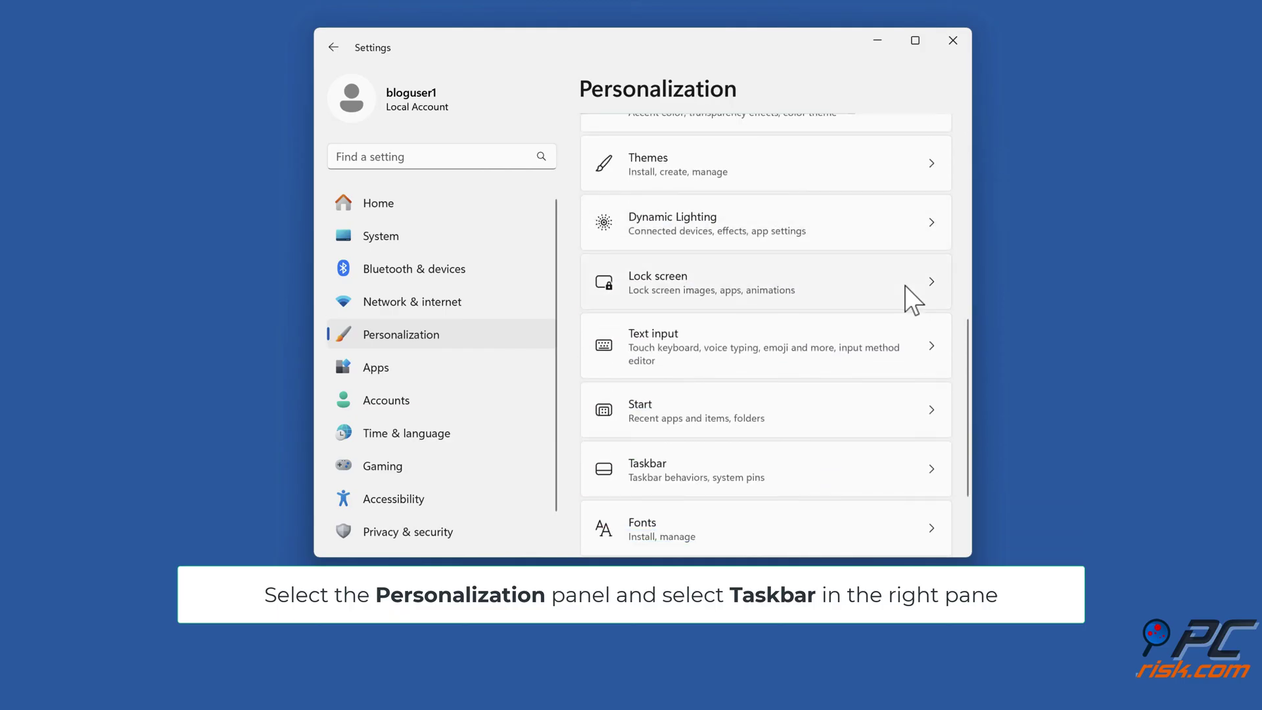
pyautogui.scroll(-2, 905, 285)
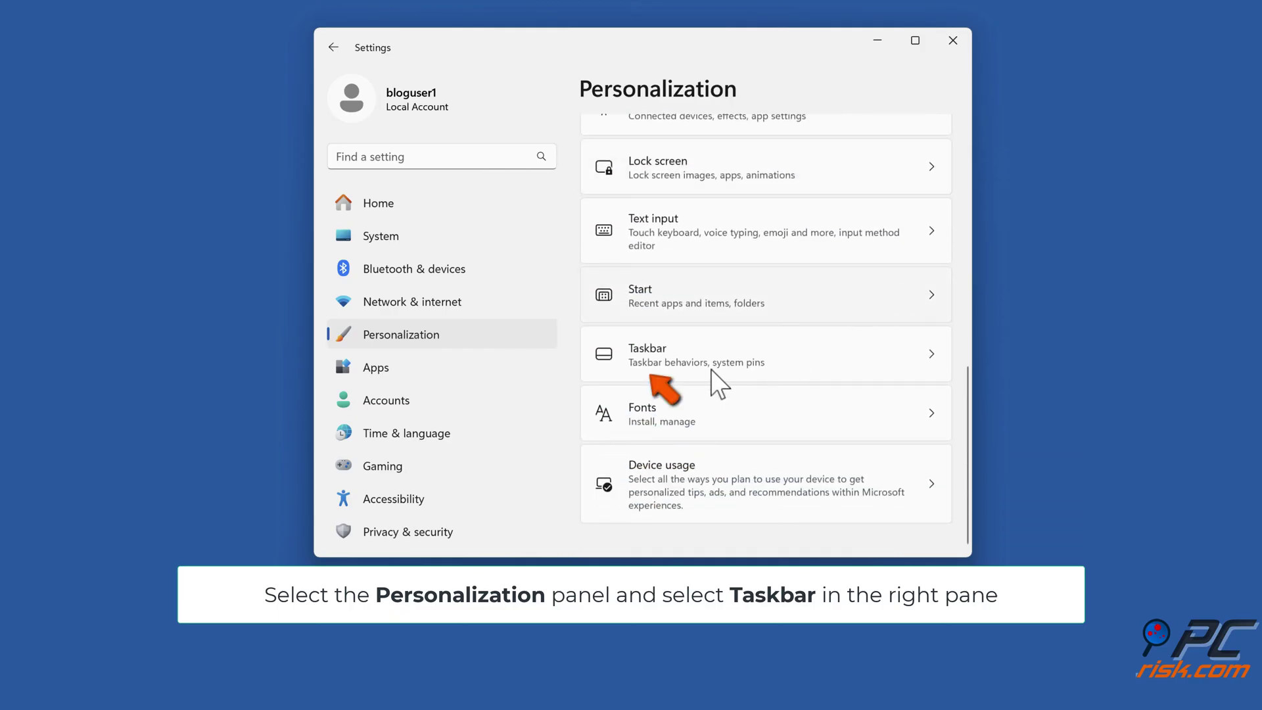
pyautogui.click(668, 371)
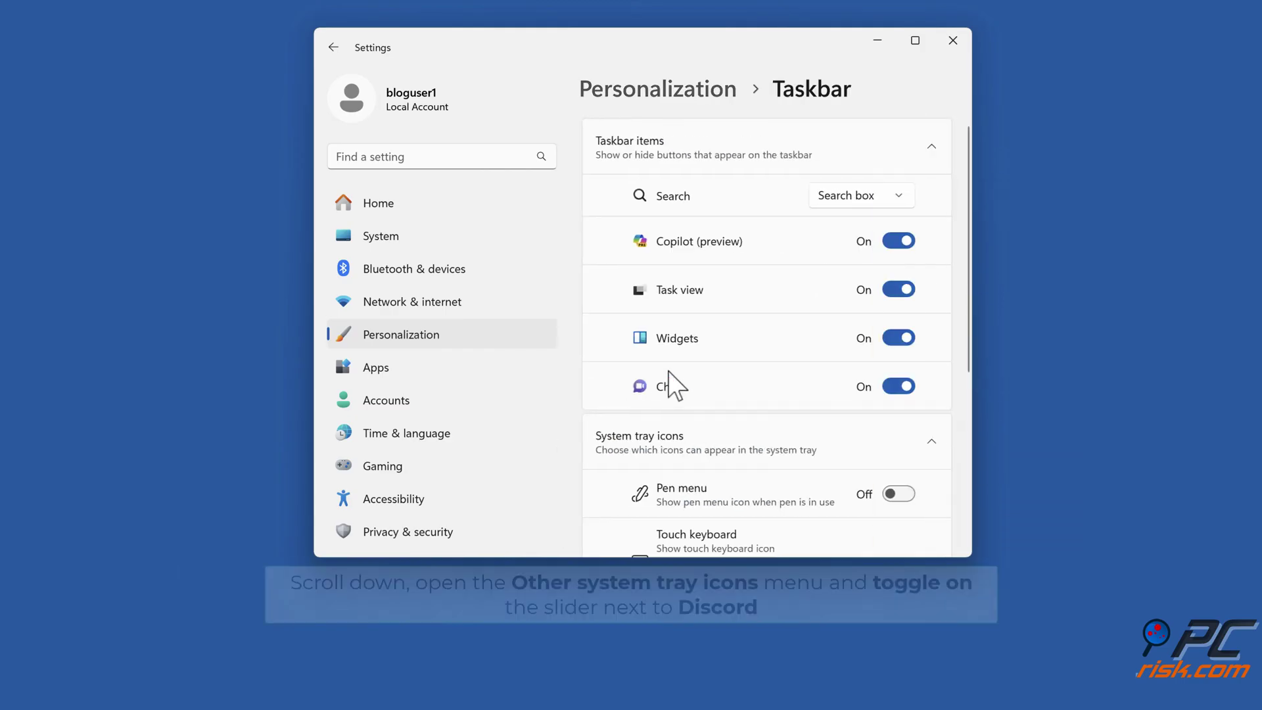
# Turn on the Discord icon under Other system tray icons.
pyautogui.scroll(-1, 667, 371)
pyautogui.scroll(-5, 668, 370)
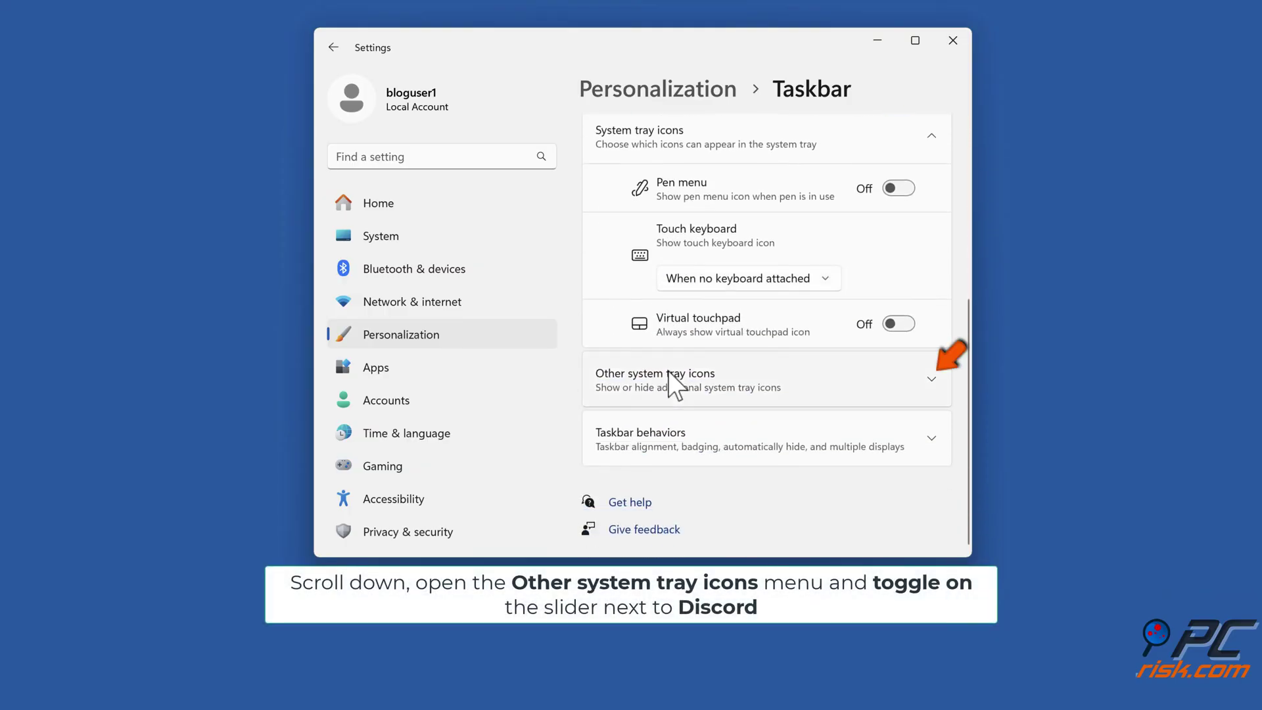
pyautogui.click(932, 381)
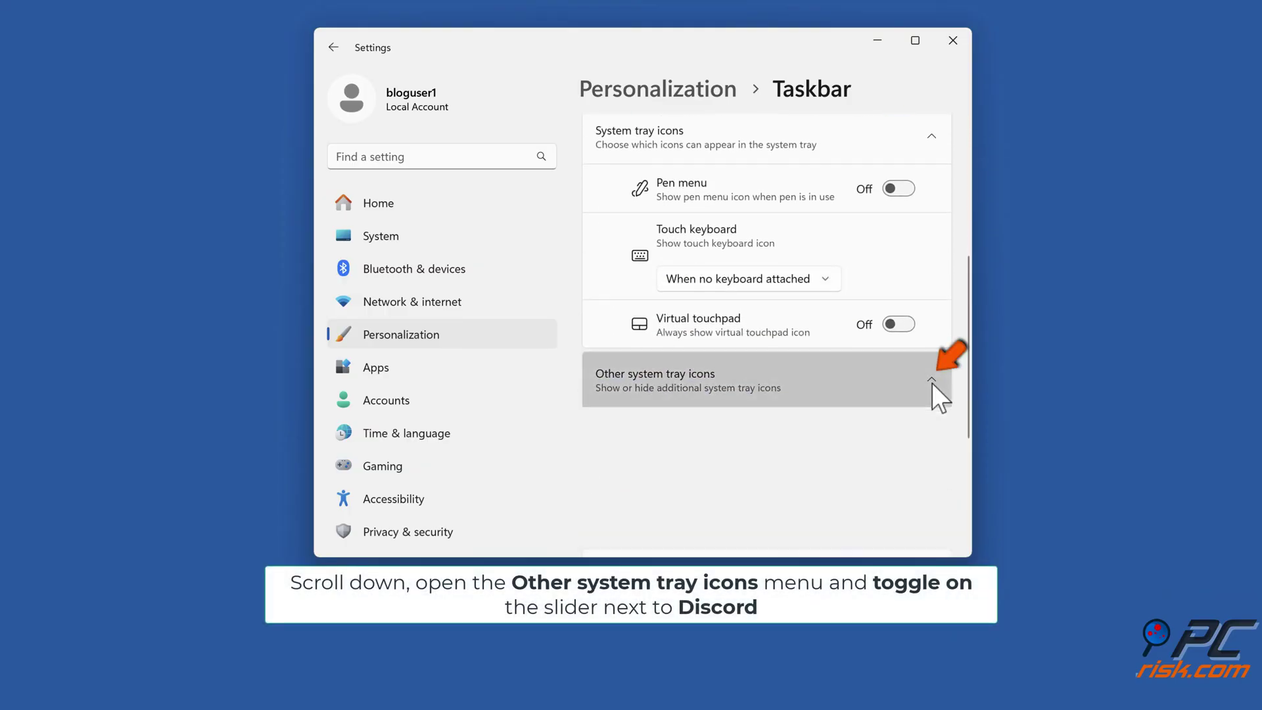
pyautogui.scroll(-4, 932, 384)
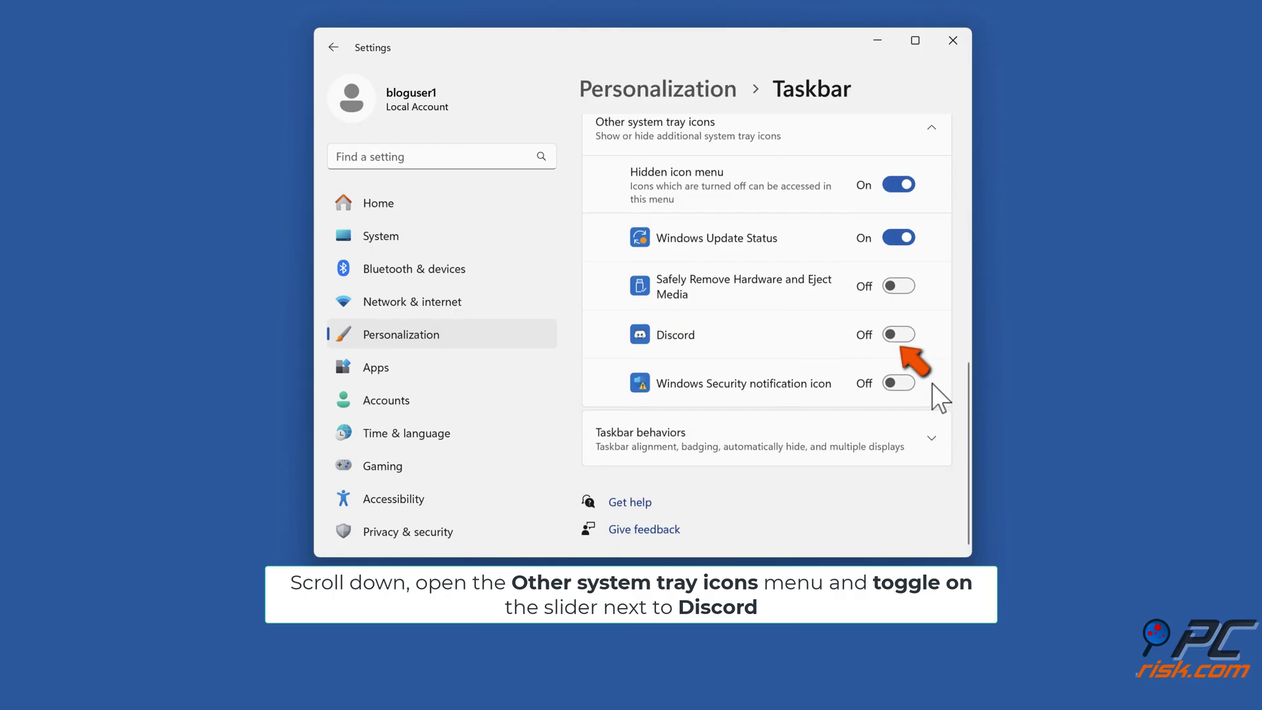
pyautogui.click(901, 341)
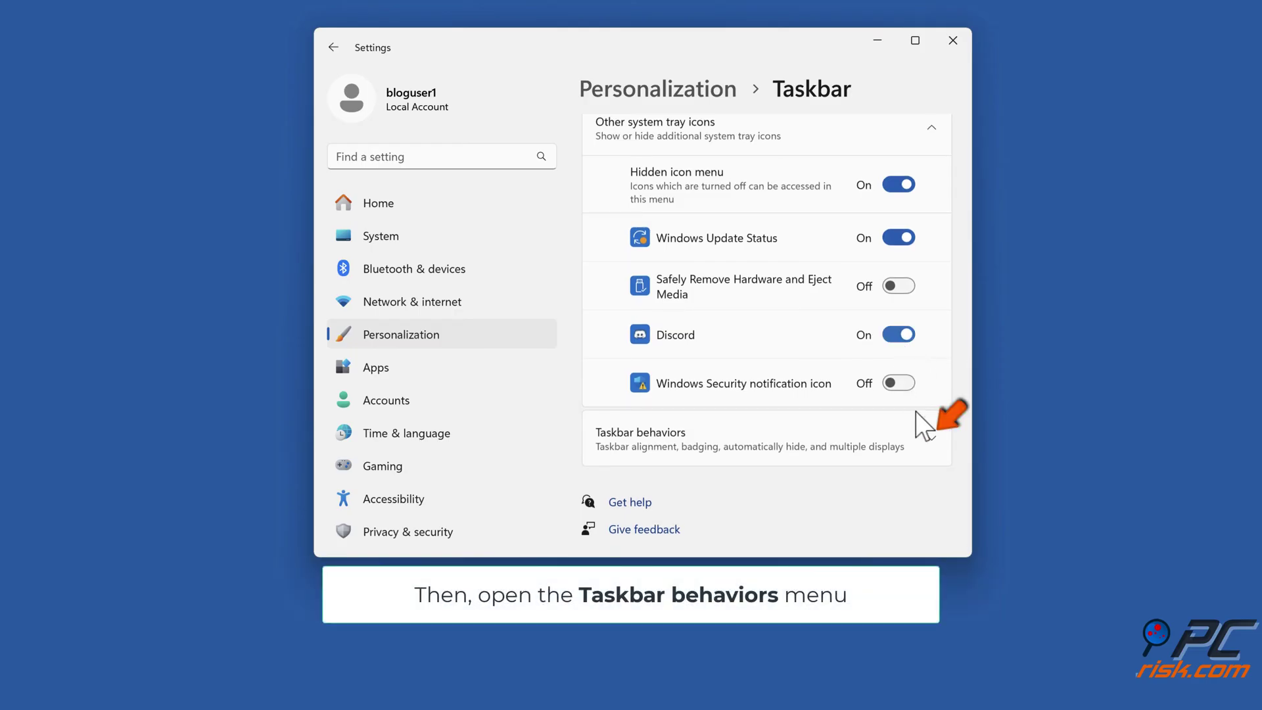
# Enable Show badges on taskbar apps and Show flashing on taskbar apps under Taskbar behaviors, and close Settings.
pyautogui.click(932, 438)
pyautogui.scroll(-5, 929, 442)
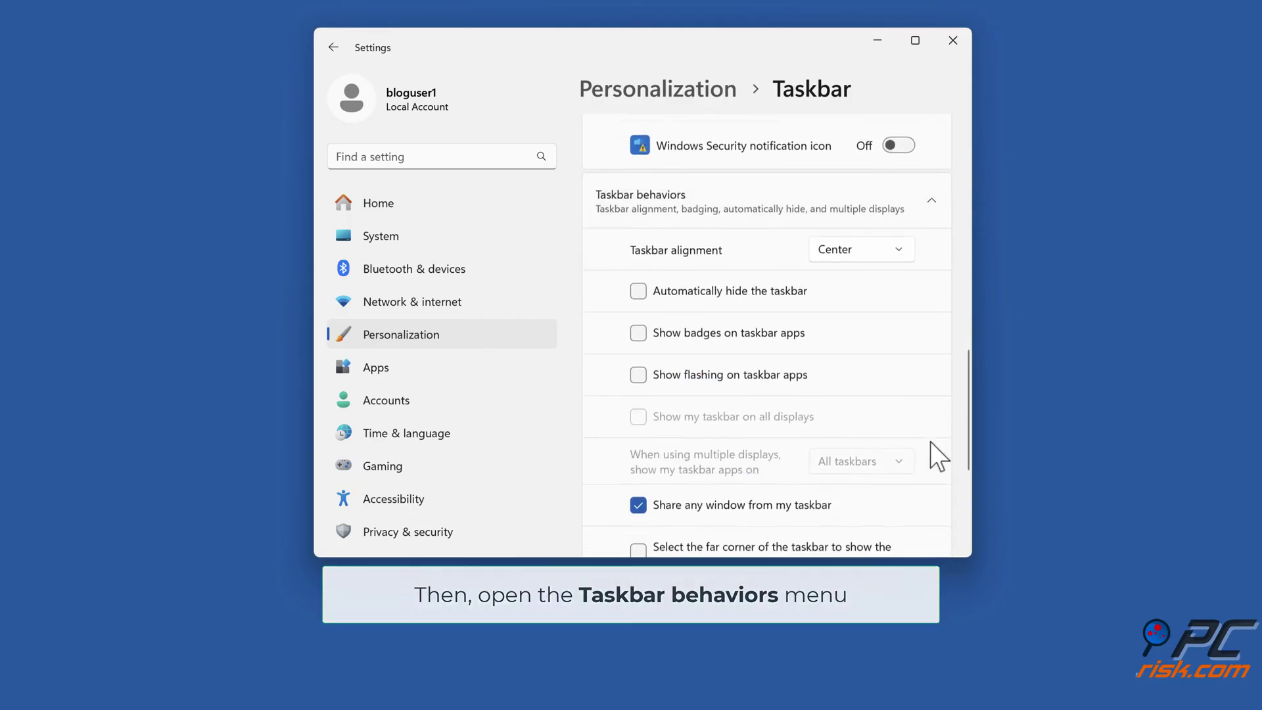
pyautogui.scroll(2, 930, 441)
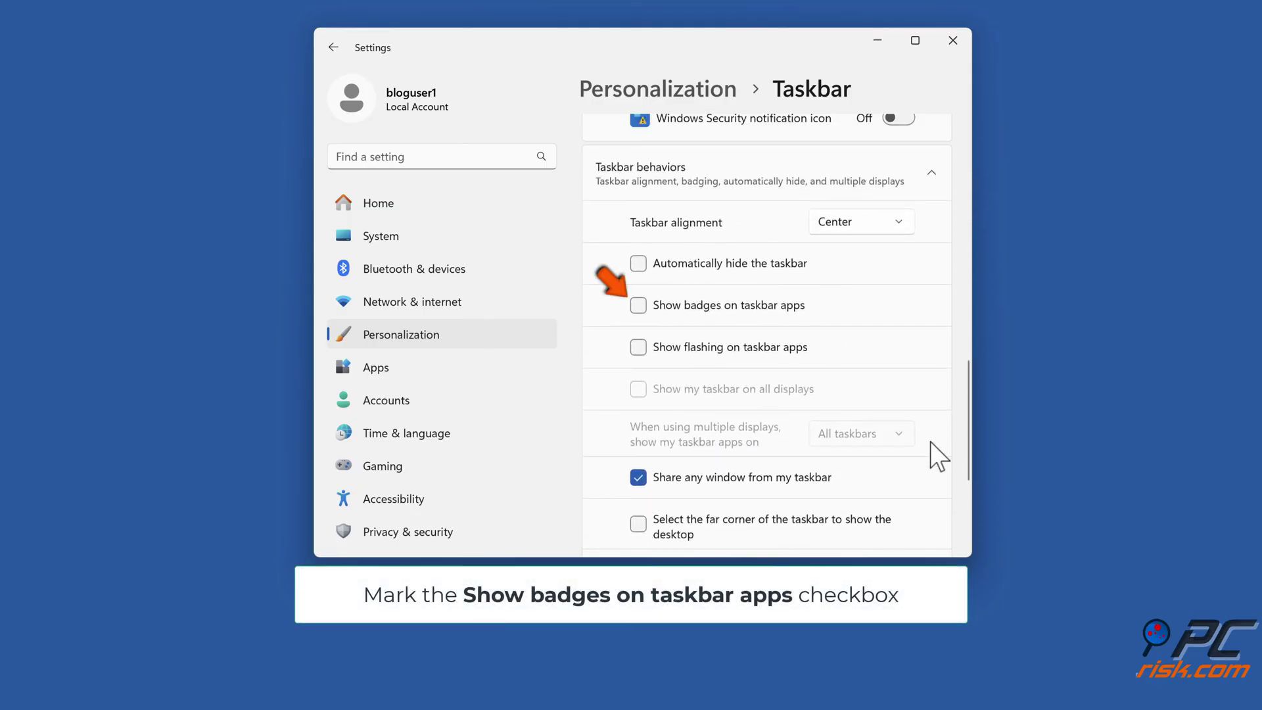
pyautogui.click(643, 305)
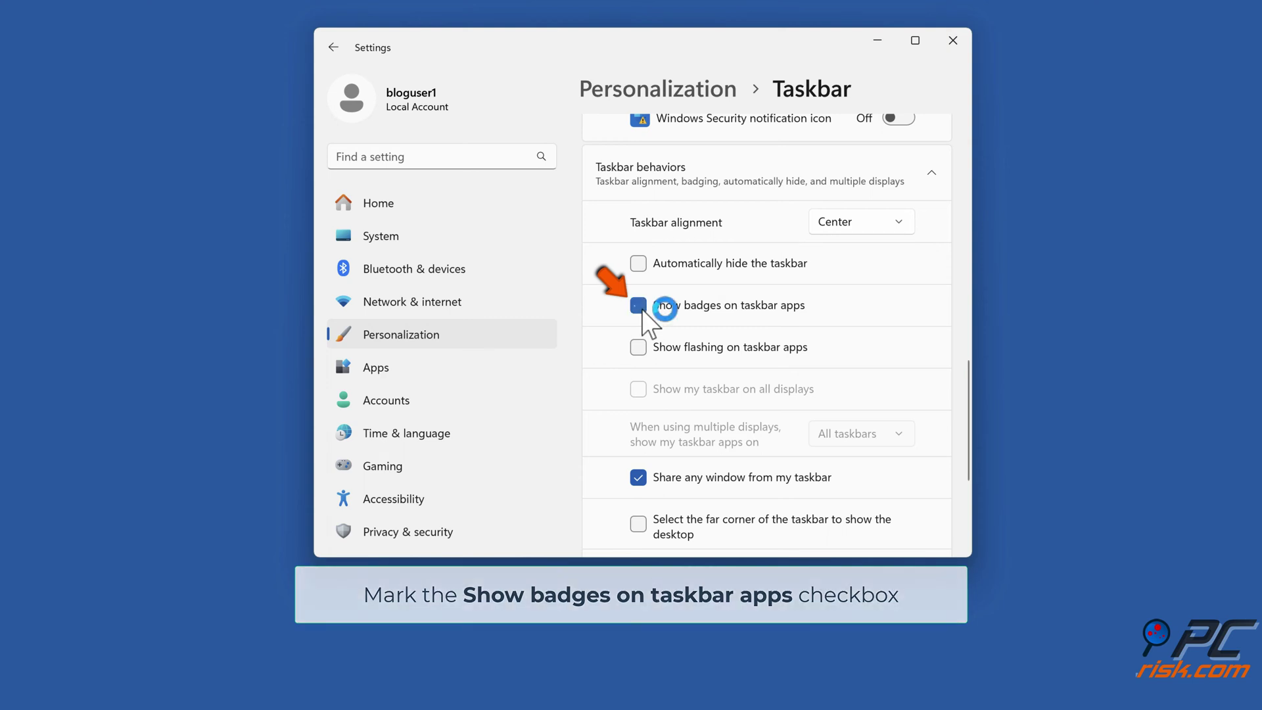
pyautogui.click(636, 349)
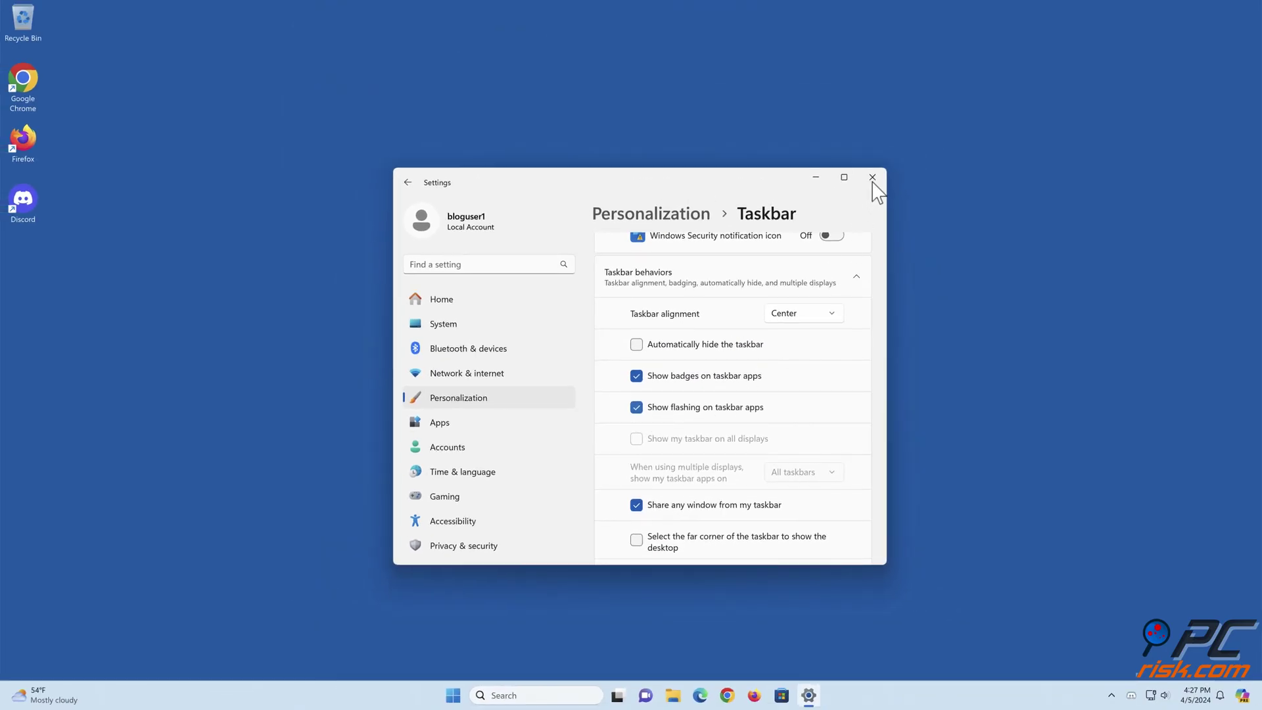
pyautogui.click(872, 179)
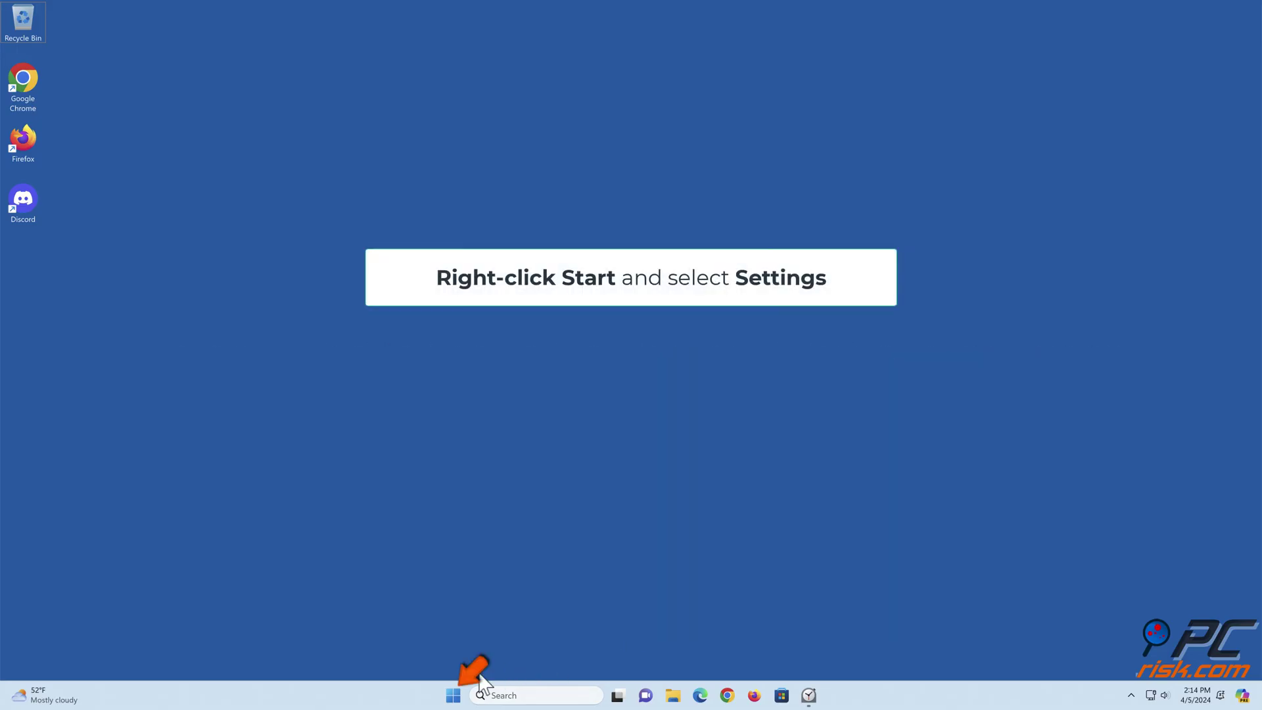
# Open Windows Settings and go to the Notifications page under System.
pyautogui.rightClick(454, 695)
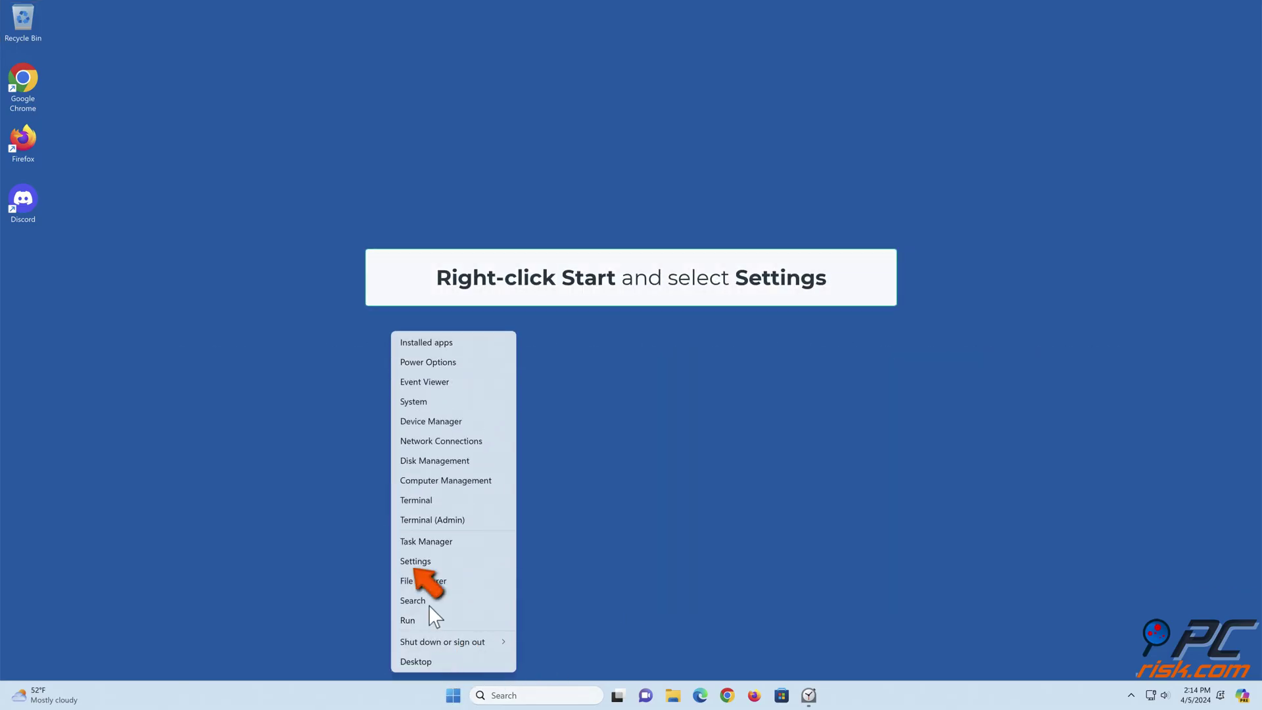
pyautogui.click(415, 562)
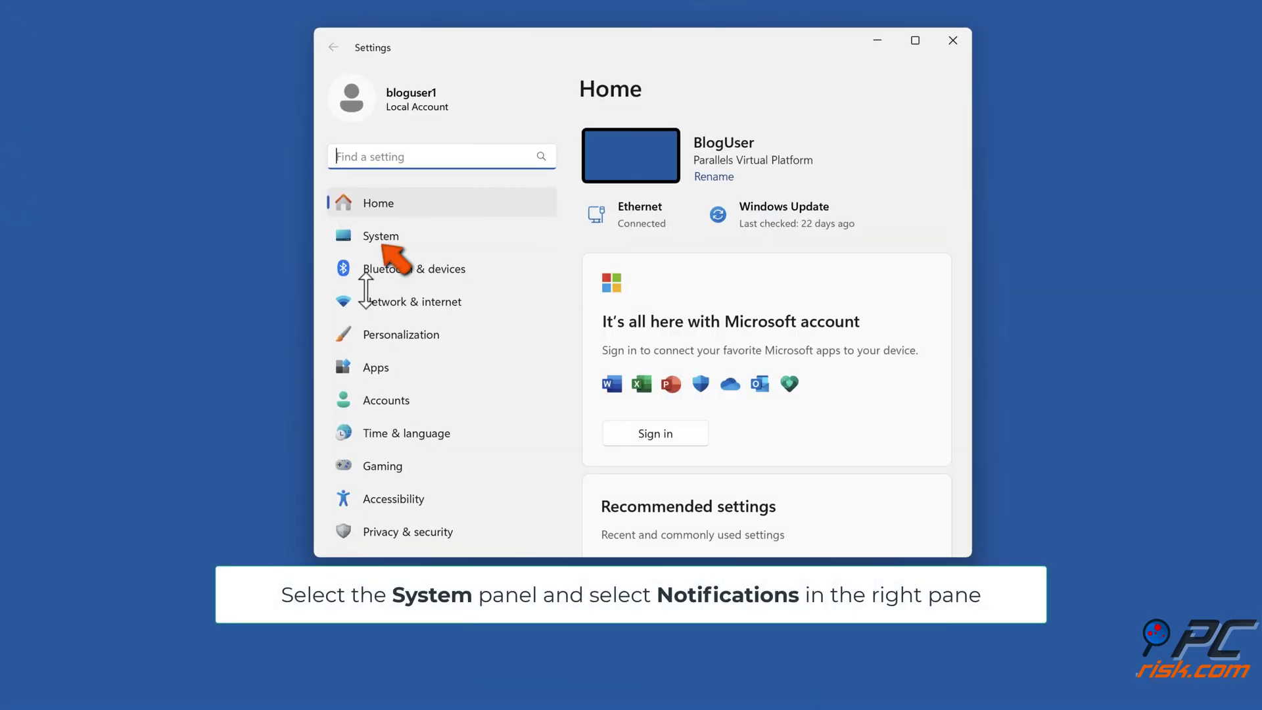
pyautogui.click(379, 238)
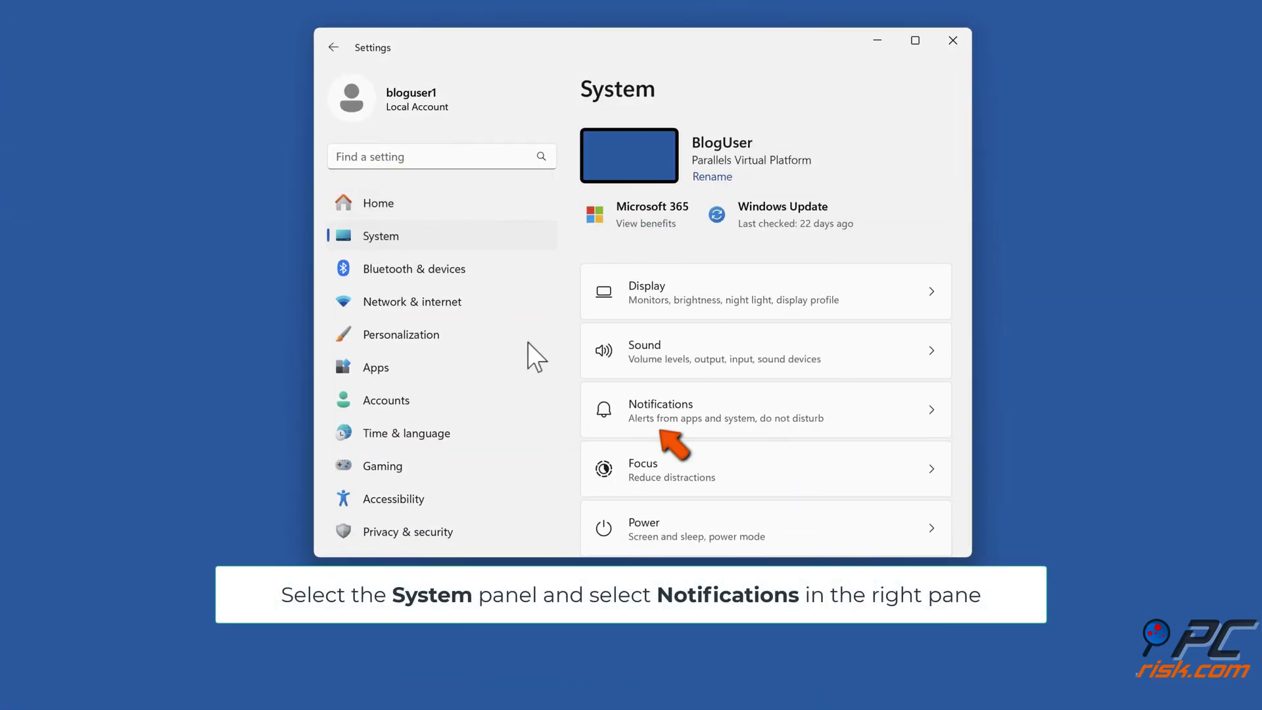
pyautogui.click(656, 428)
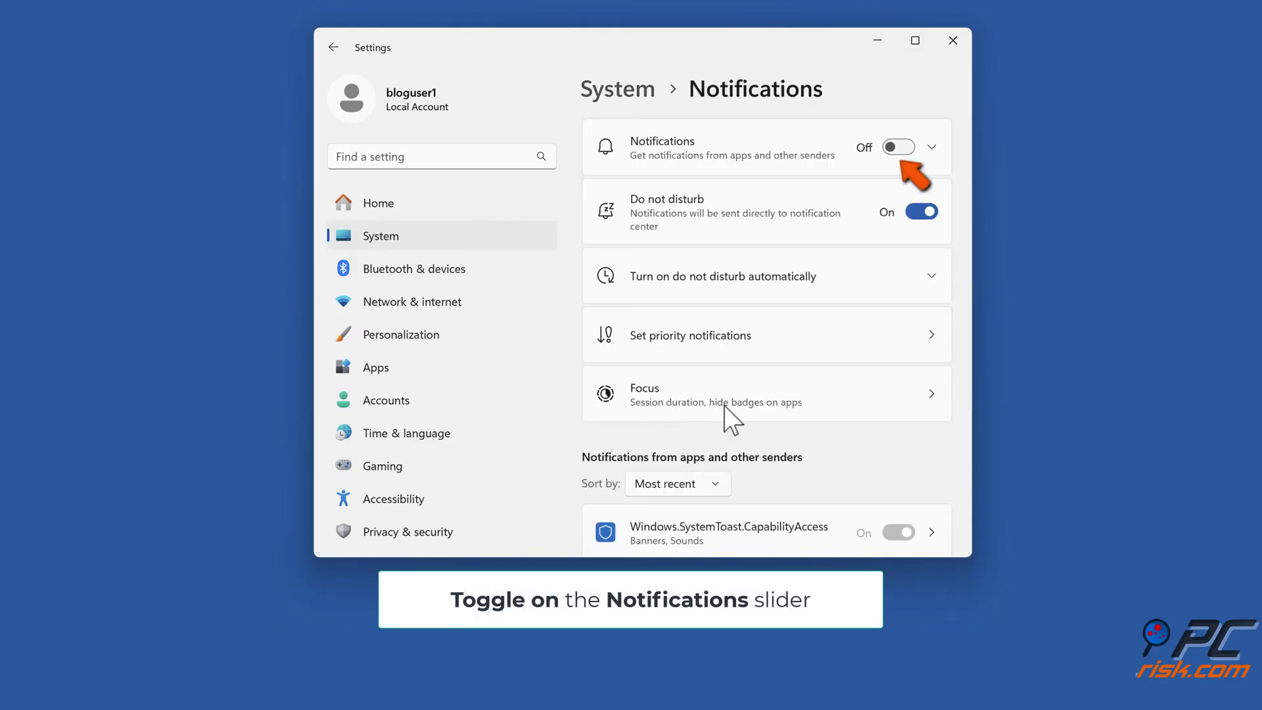
# Turn on Notifications and enable its options for sounds, lock screen notifications, and lock screen reminders and incoming VoIP calls.
pyautogui.click(900, 150)
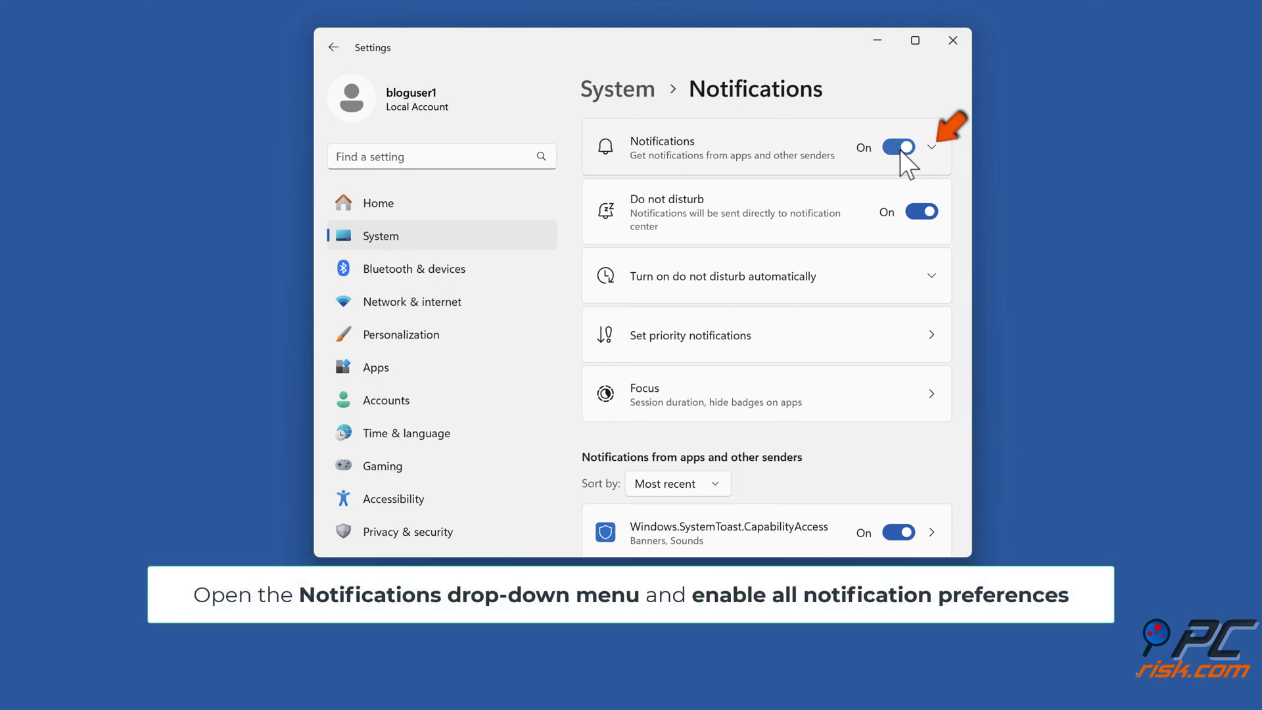
pyautogui.click(930, 149)
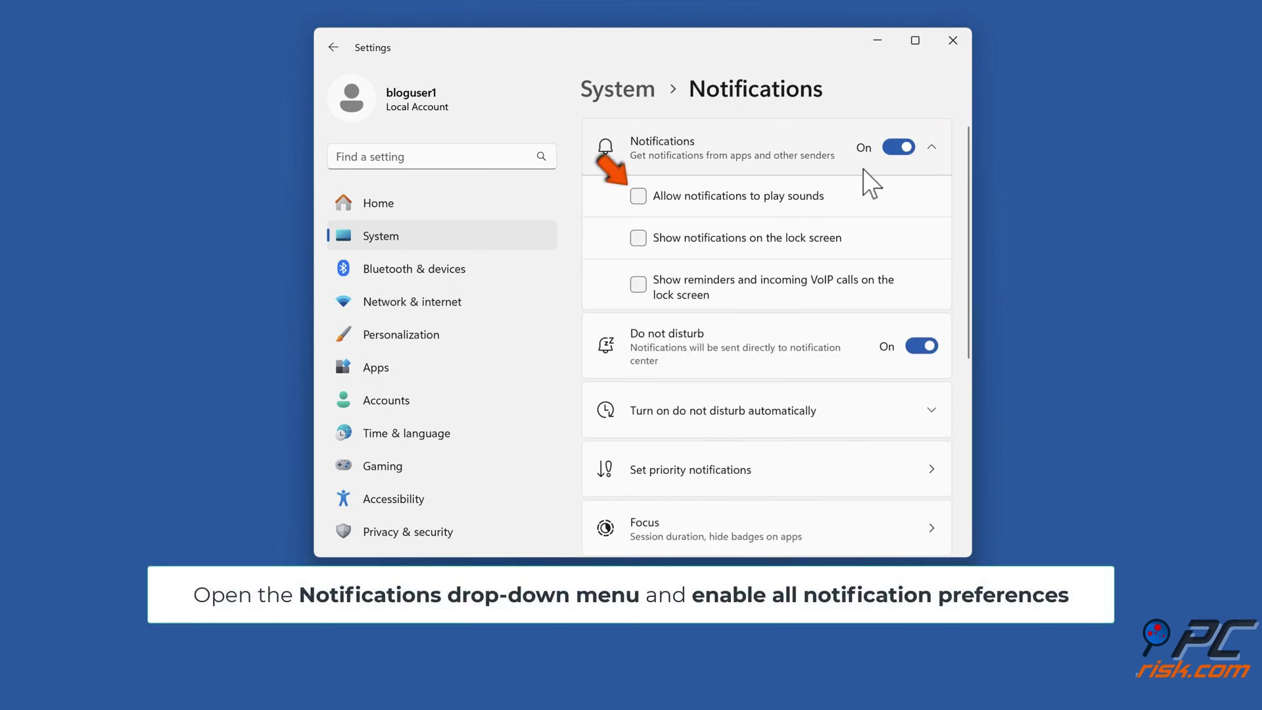
pyautogui.click(637, 197)
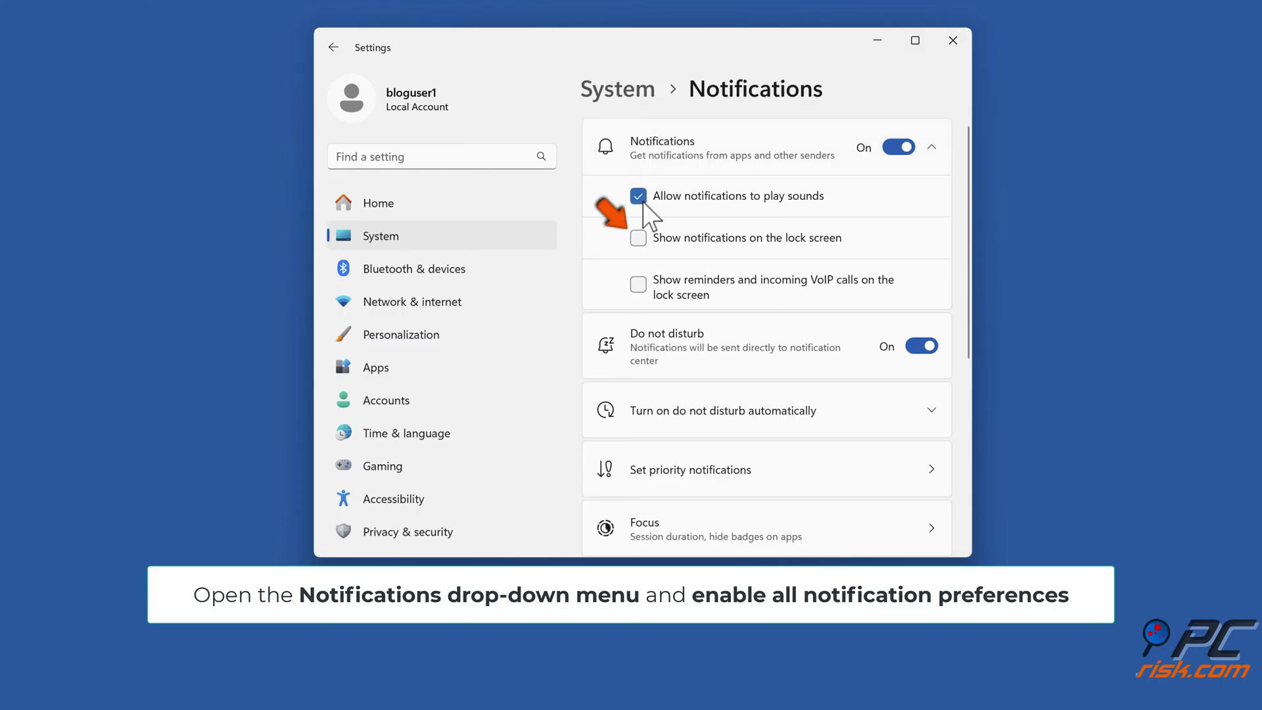
pyautogui.click(643, 243)
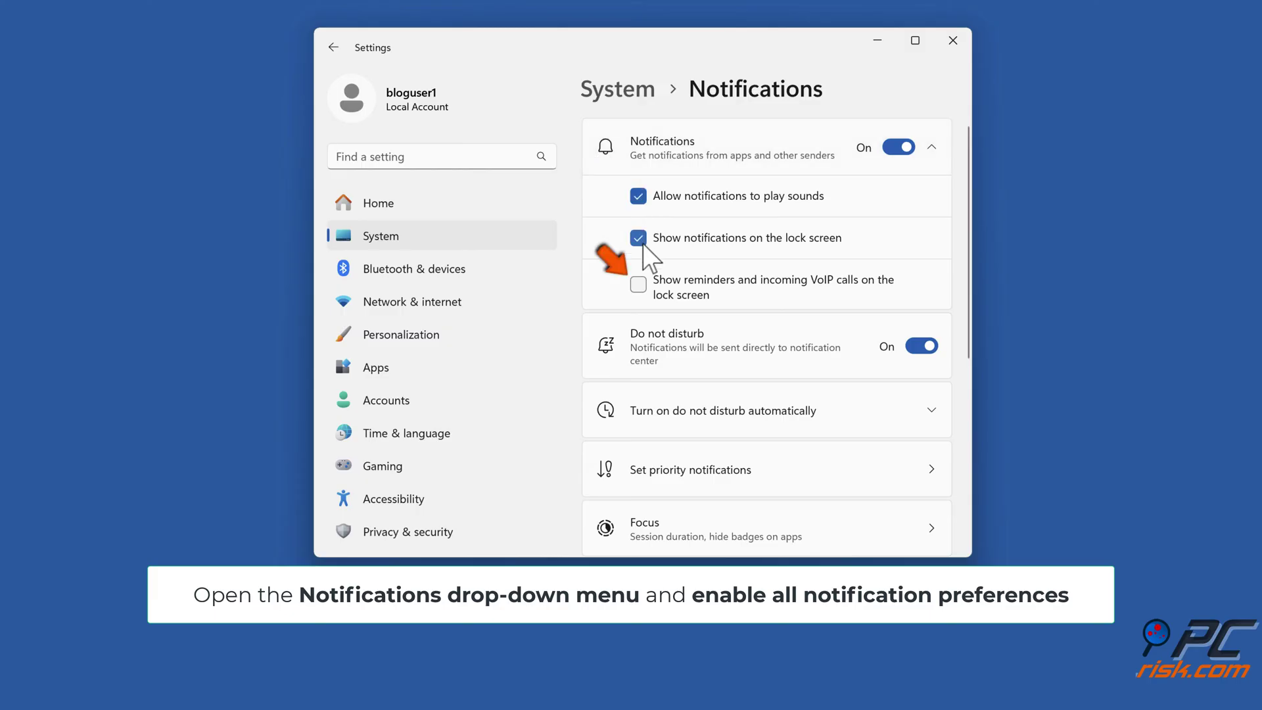
pyautogui.click(641, 289)
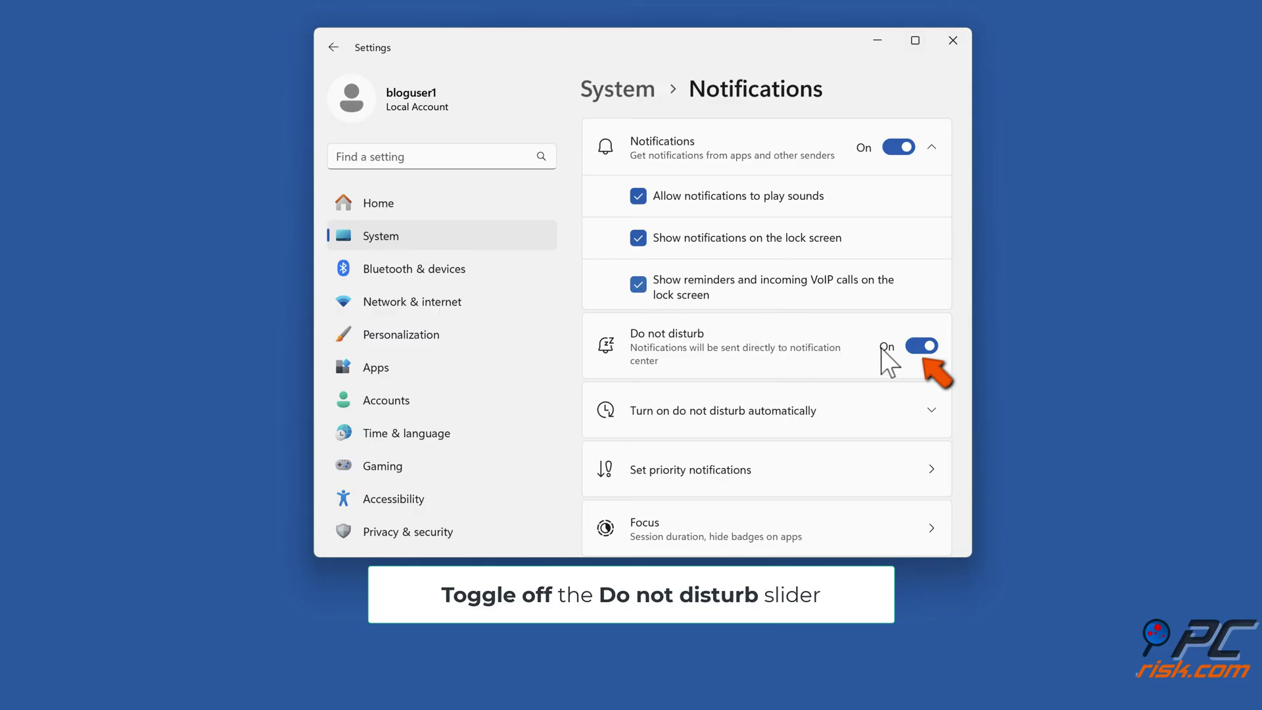
# Turn off Do not disturb and stop the running focus session, closing Settings when done.
pyautogui.click(924, 348)
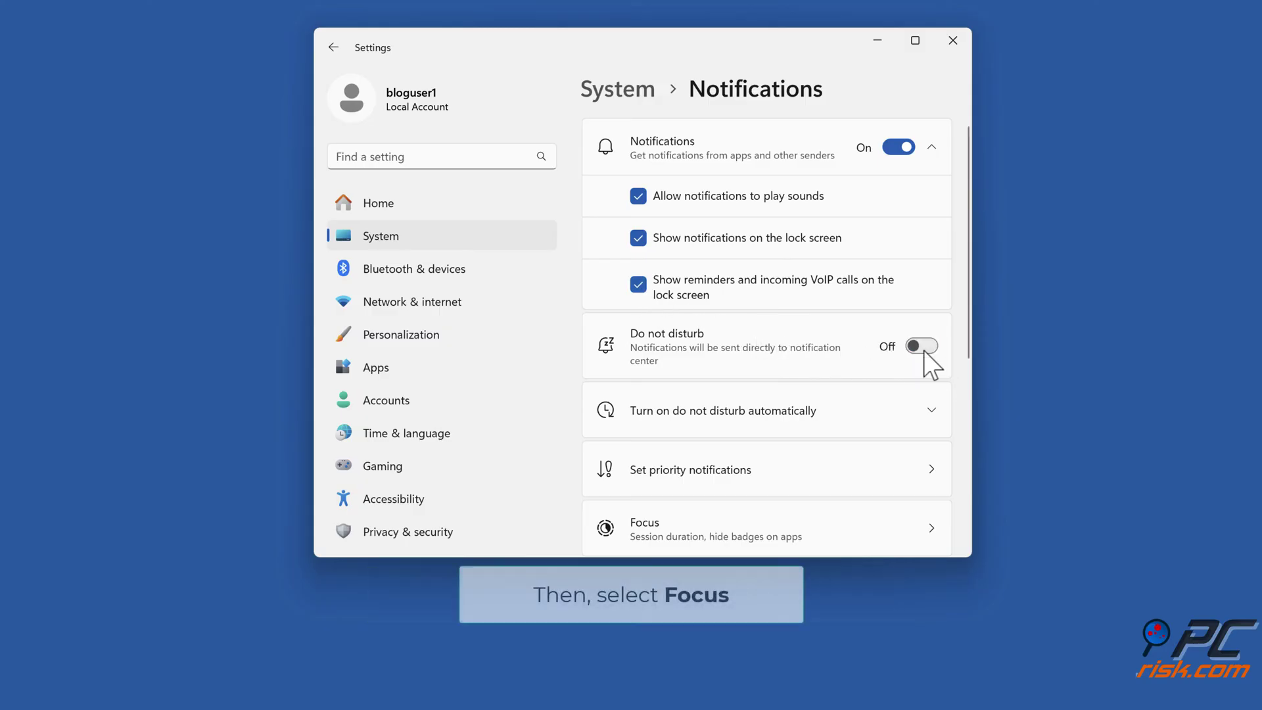
pyautogui.scroll(-3, 815, 335)
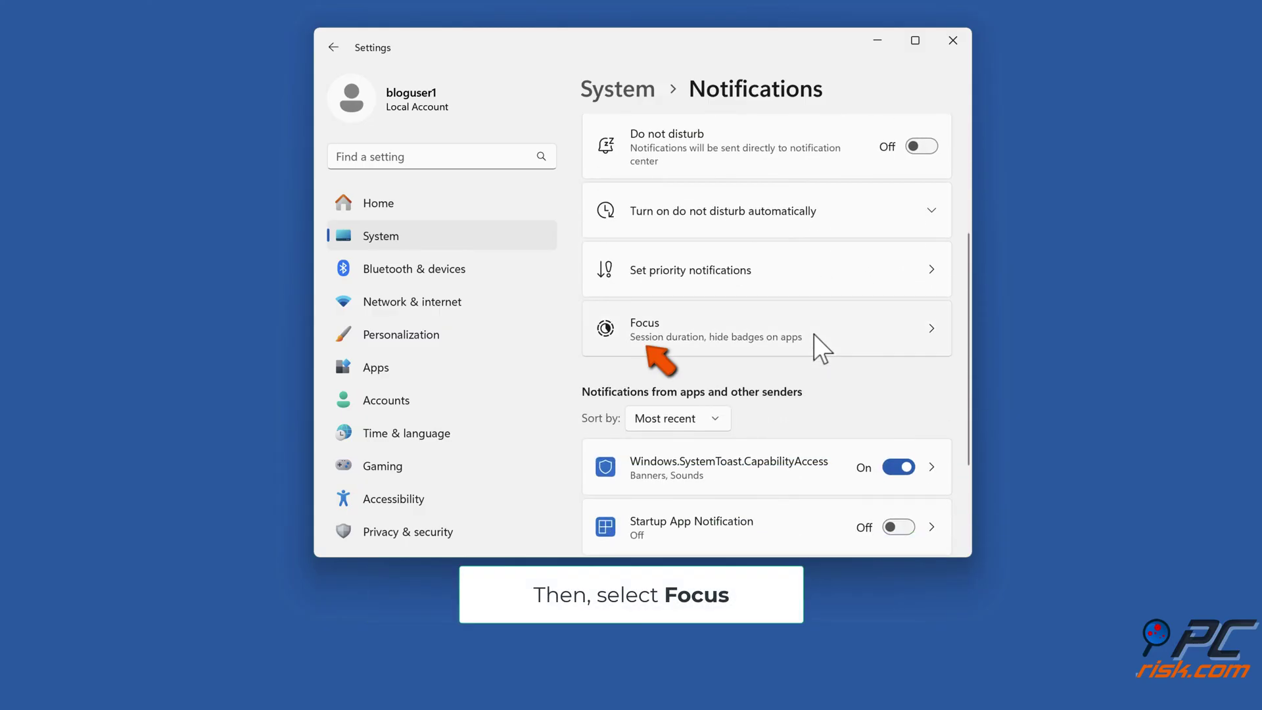
pyautogui.click(739, 322)
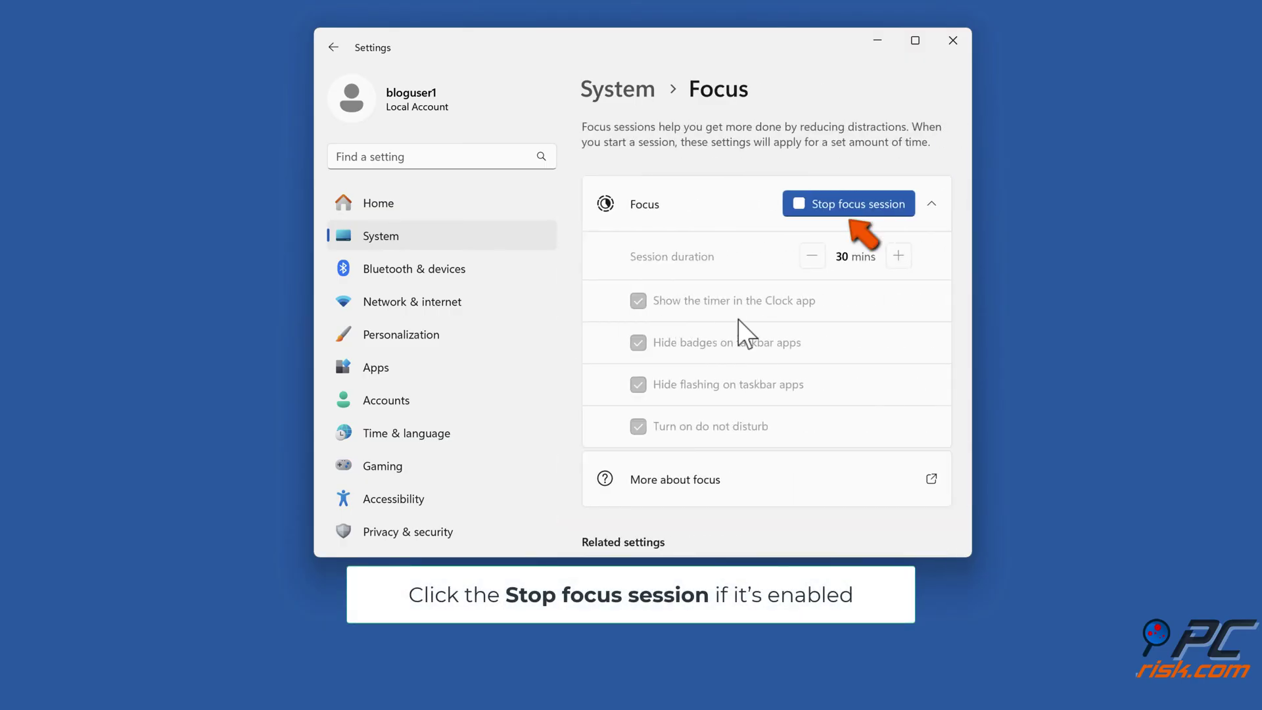
pyautogui.click(847, 205)
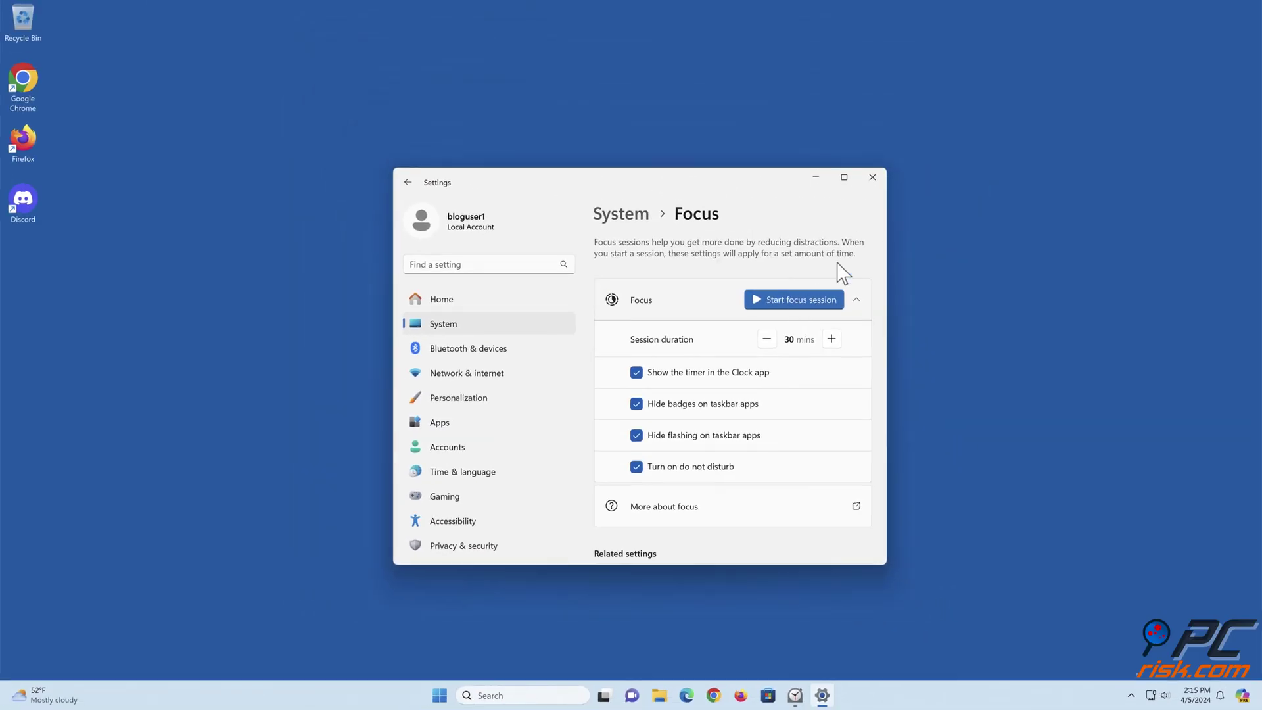
pyautogui.click(872, 176)
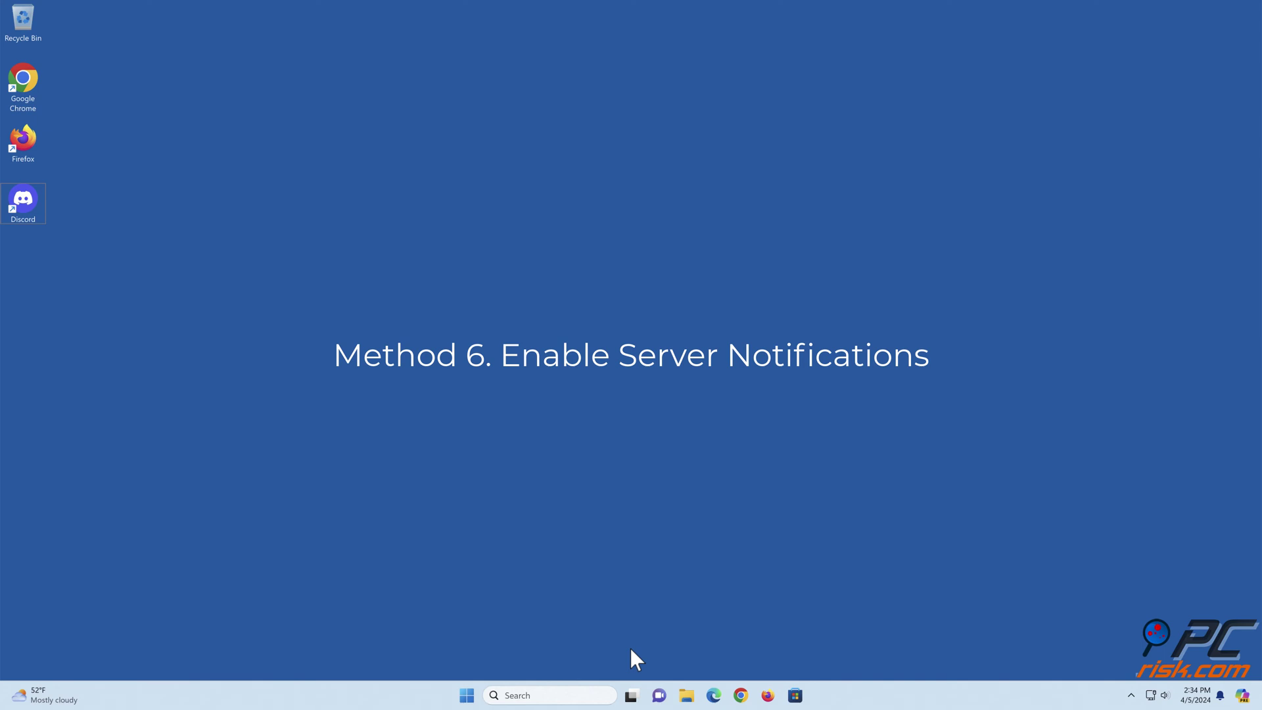
# Open Discord and unmute the general channel of the bs server.
pyautogui.doubleClick(28, 213)
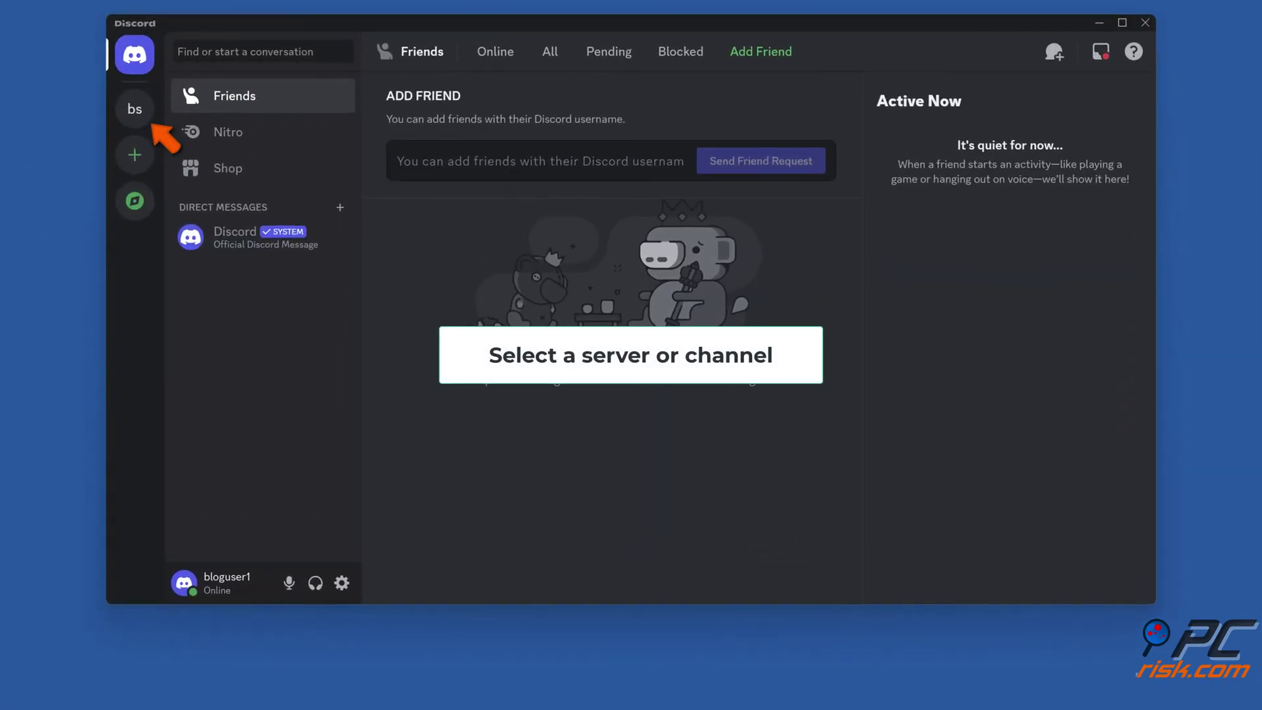
pyautogui.click(135, 118)
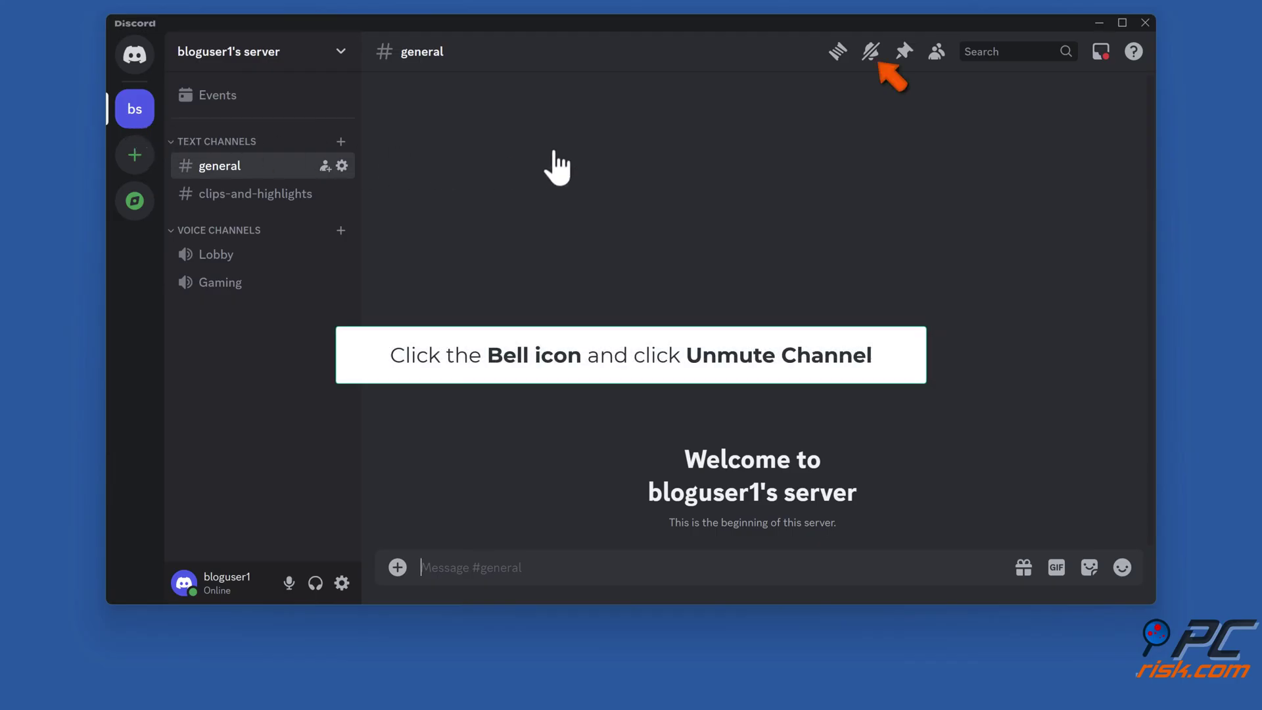
pyautogui.click(872, 54)
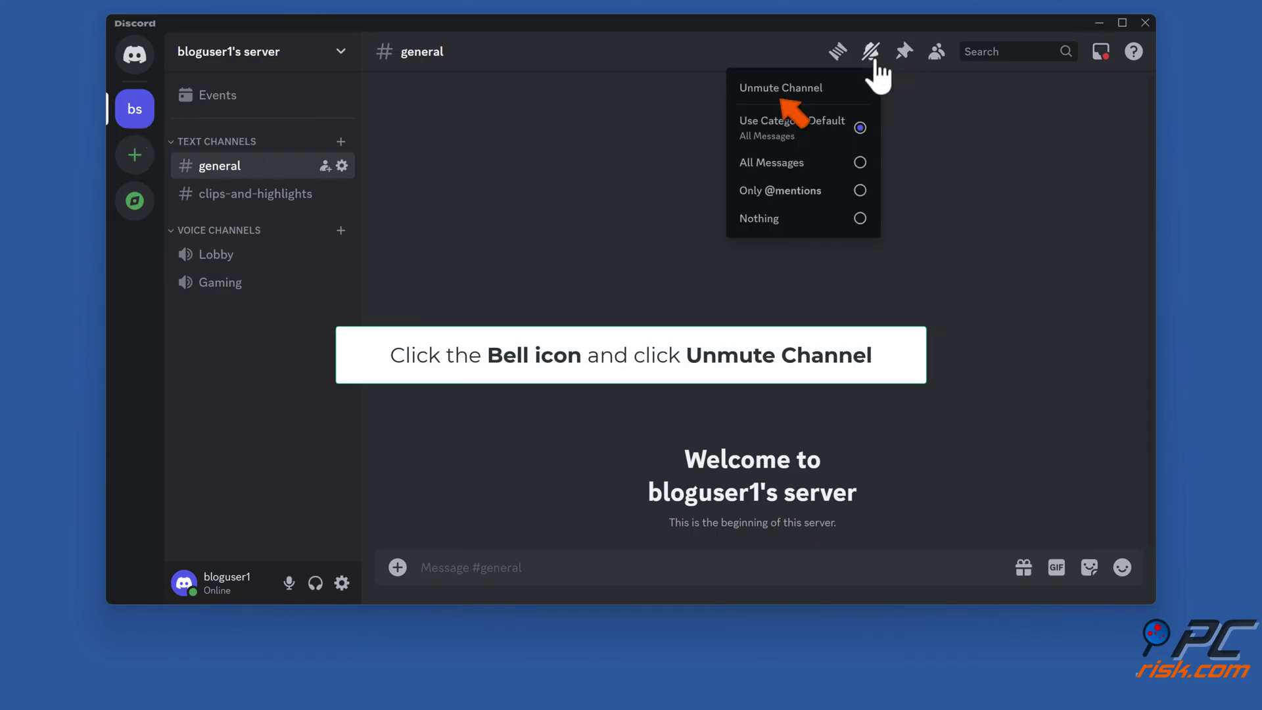
pyautogui.click(782, 92)
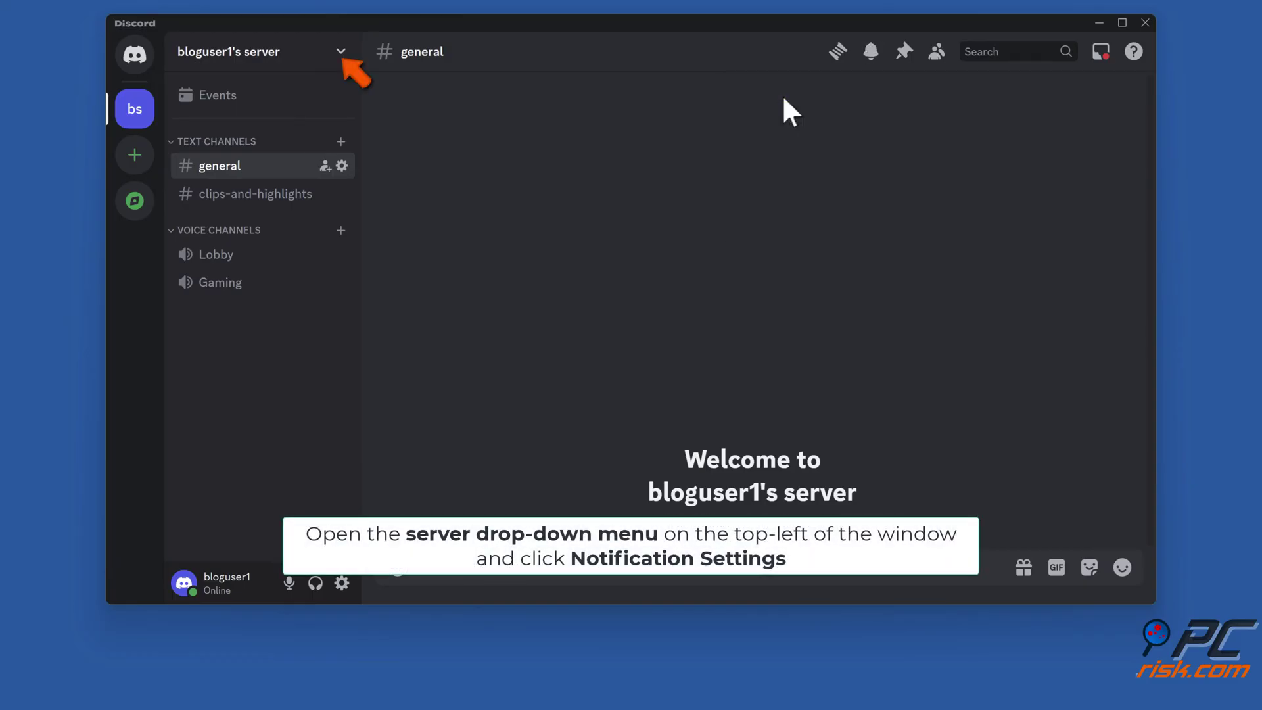
# Turn off the server mute in the bs server's Notification Settings, save it, and close Discord.
pyautogui.click(341, 54)
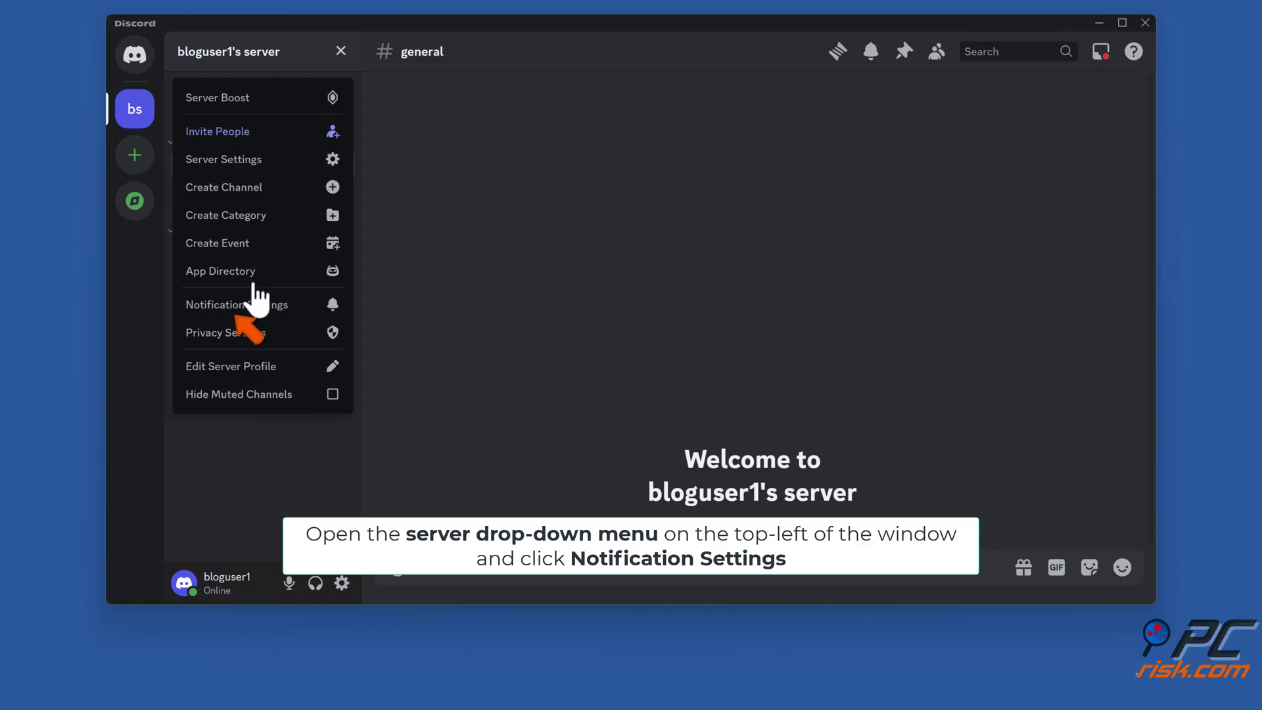
pyautogui.click(241, 309)
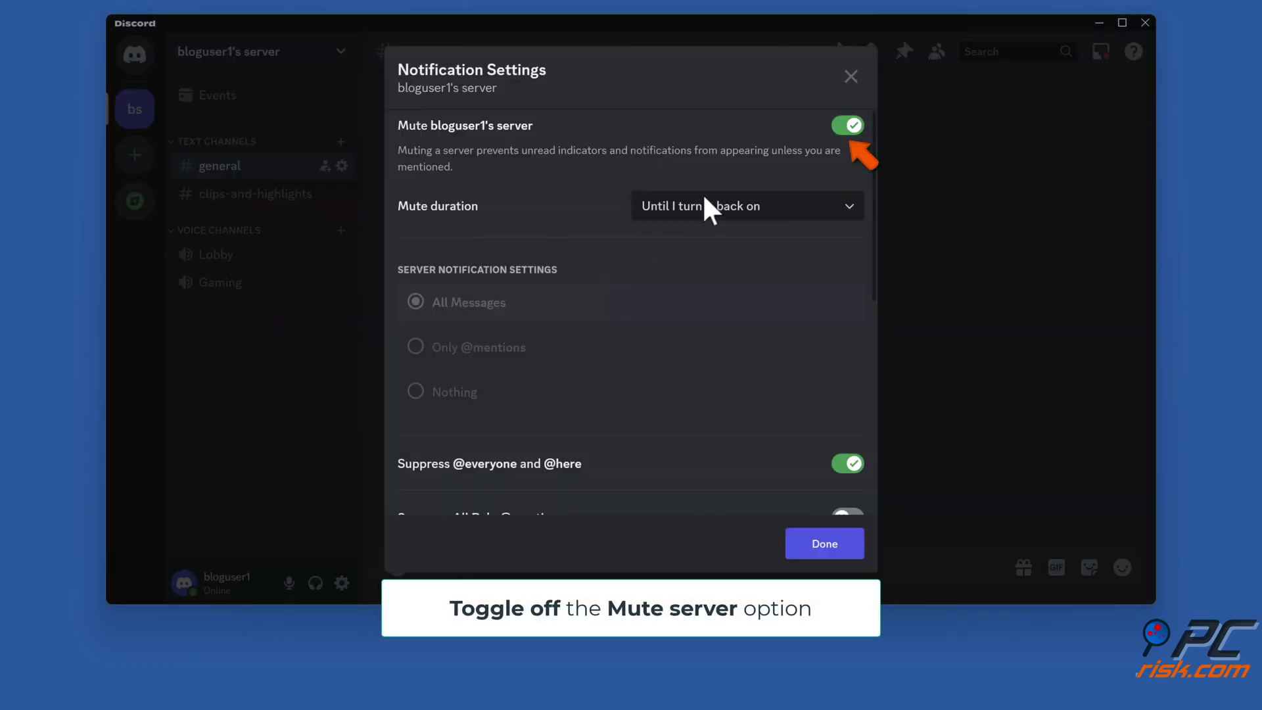
pyautogui.click(848, 127)
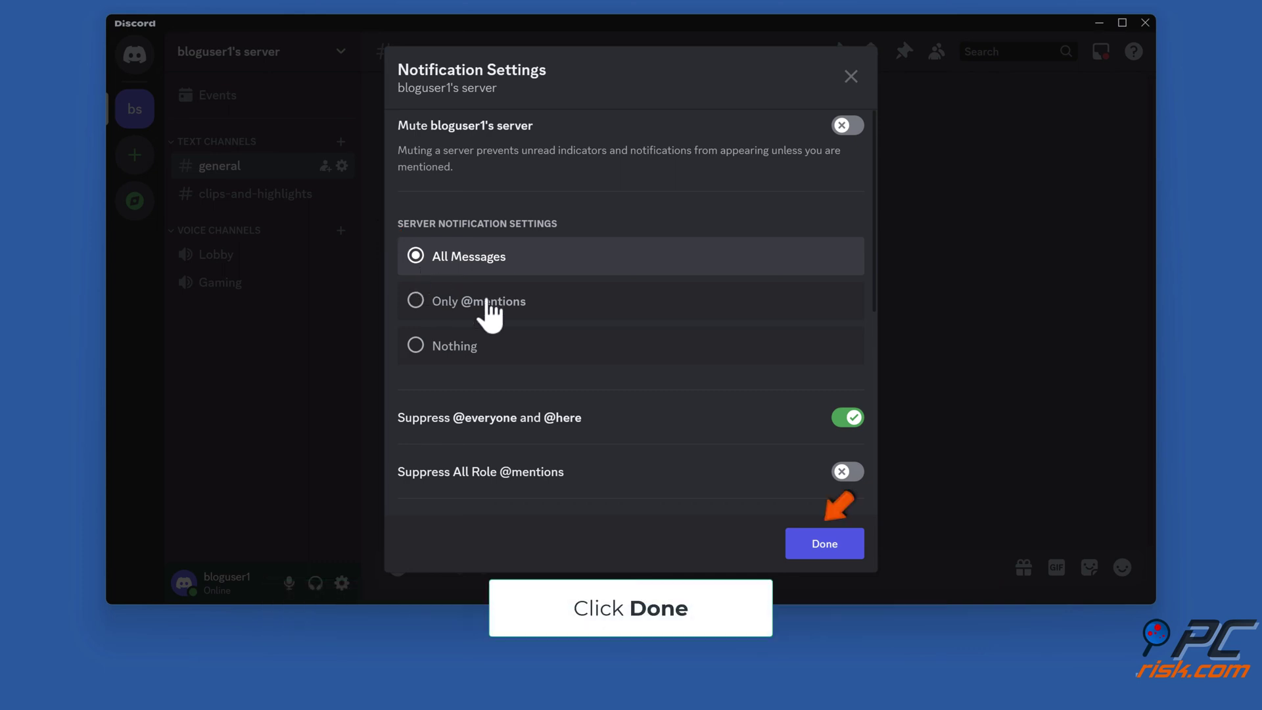
pyautogui.click(814, 551)
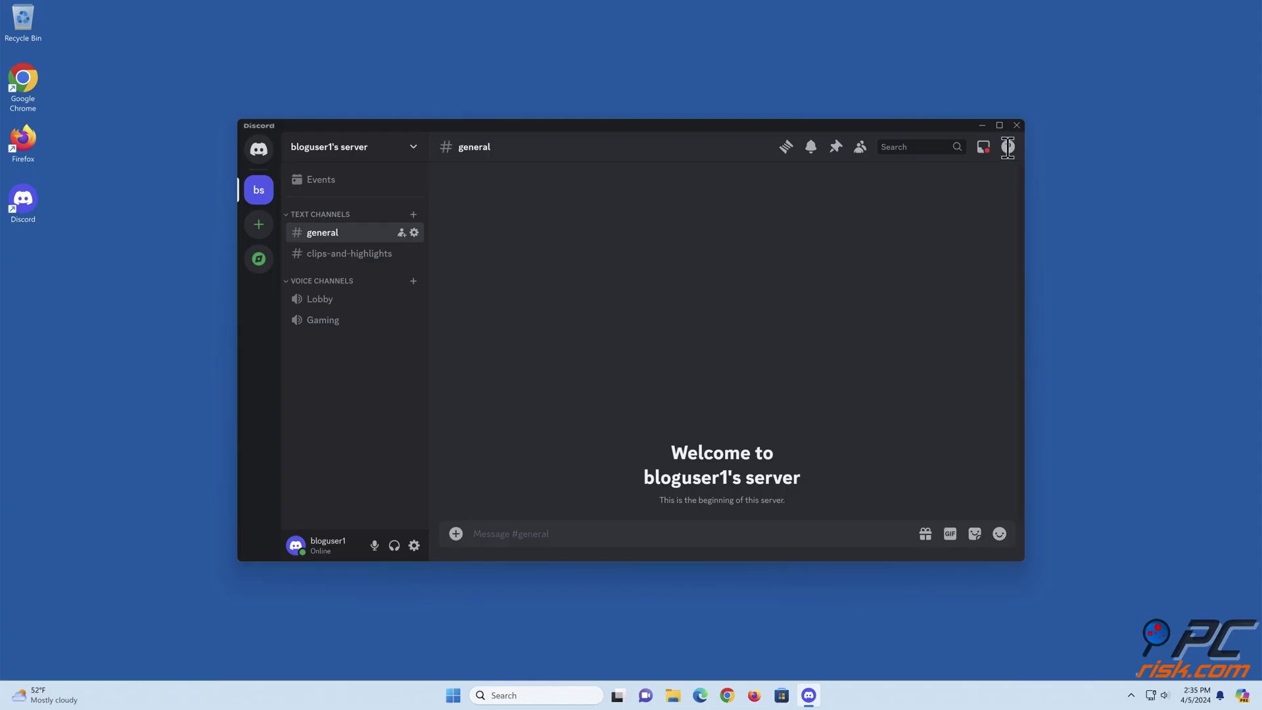
pyautogui.click(1016, 125)
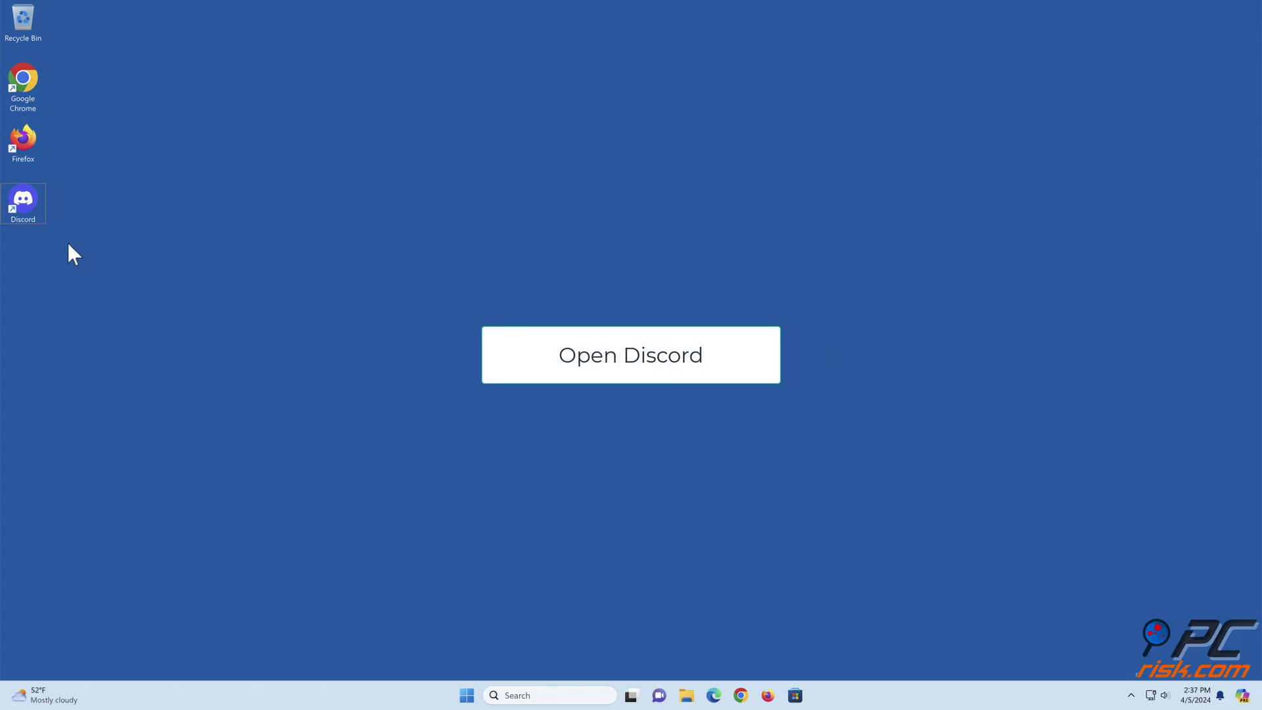
# Reopen Discord and go to the Streamer Mode page in its user settings.
pyautogui.doubleClick(30, 211)
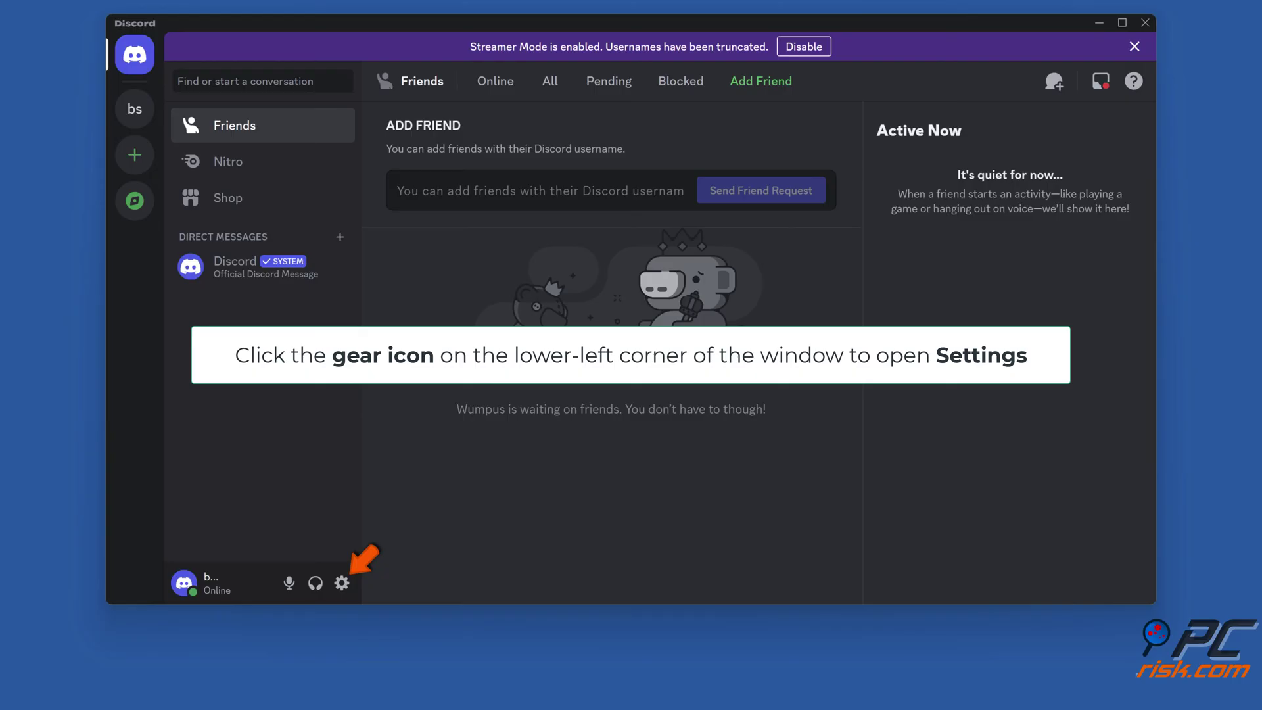
pyautogui.click(340, 588)
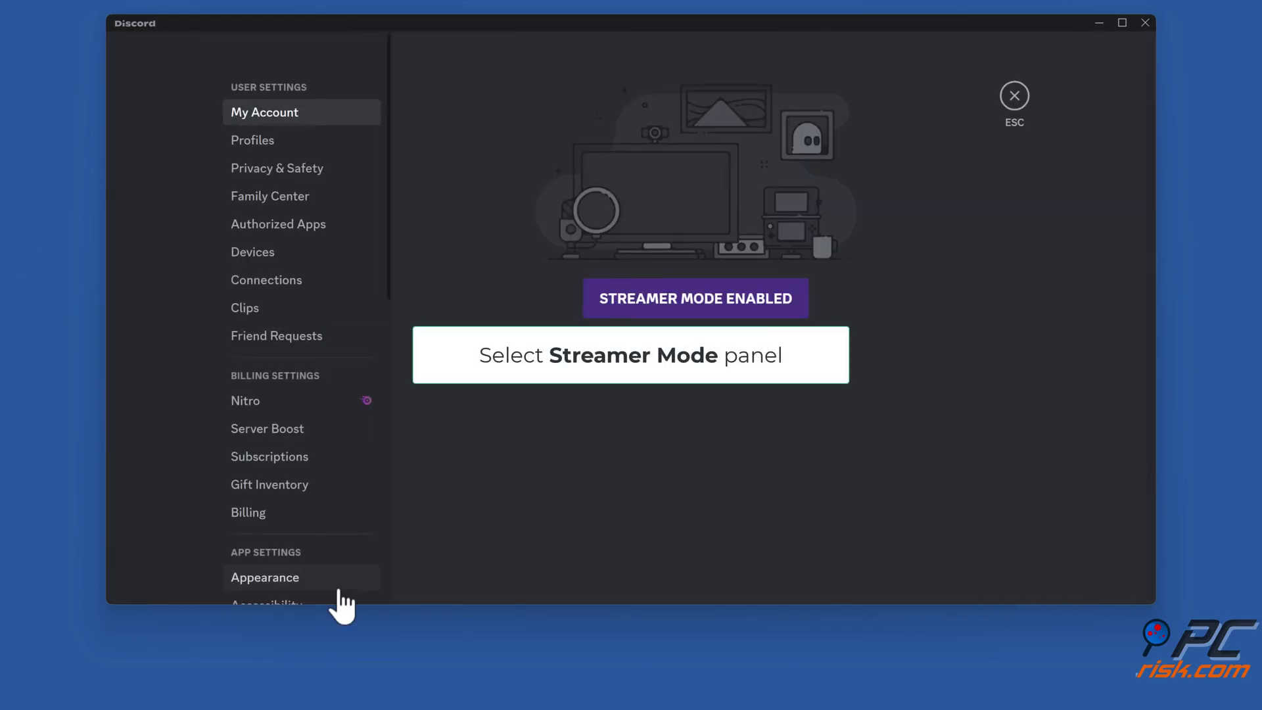
pyautogui.scroll(-5, 304, 341)
pyautogui.scroll(-3, 304, 341)
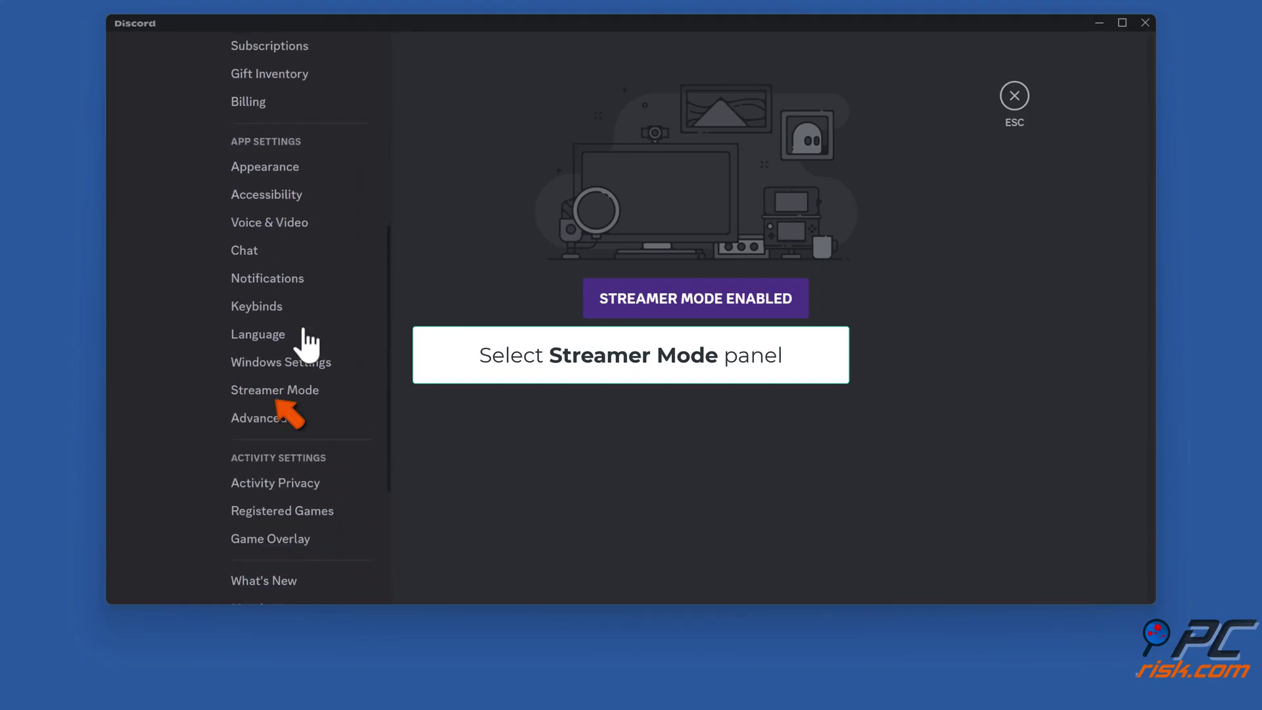
pyautogui.click(284, 394)
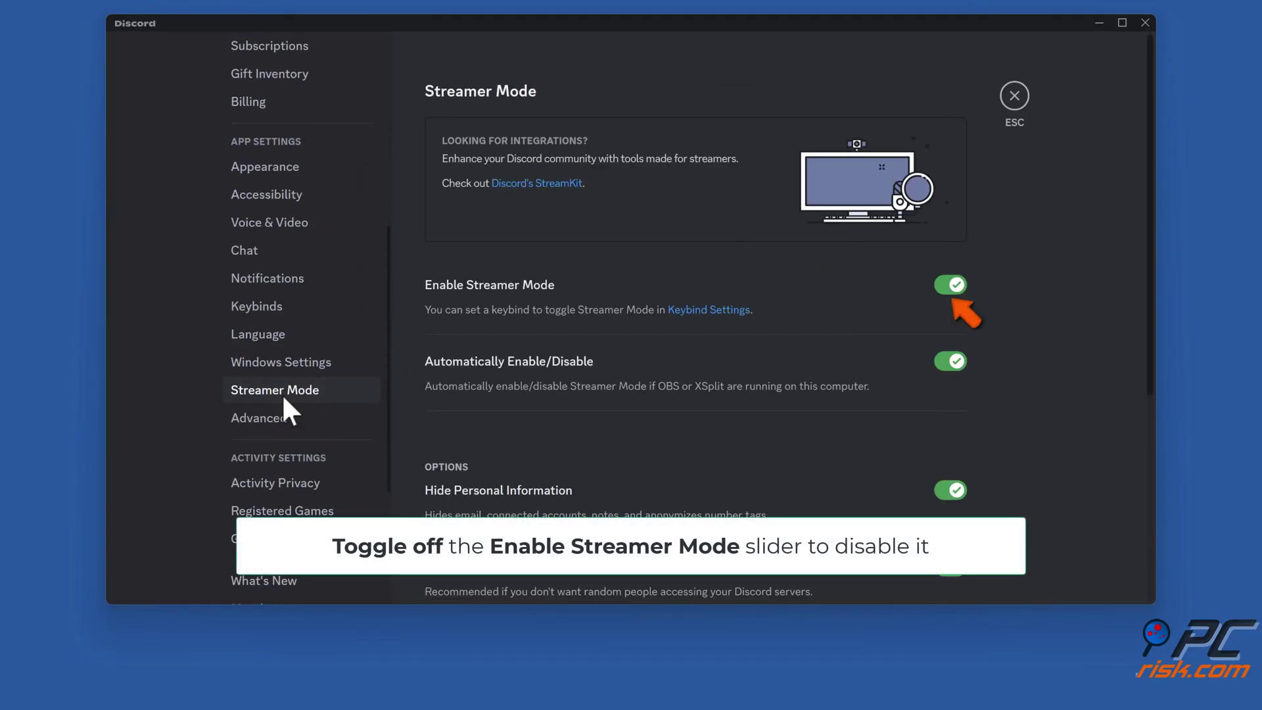
# Turn off Enable Streamer Mode, and close the settings and the Discord window.
pyautogui.click(949, 287)
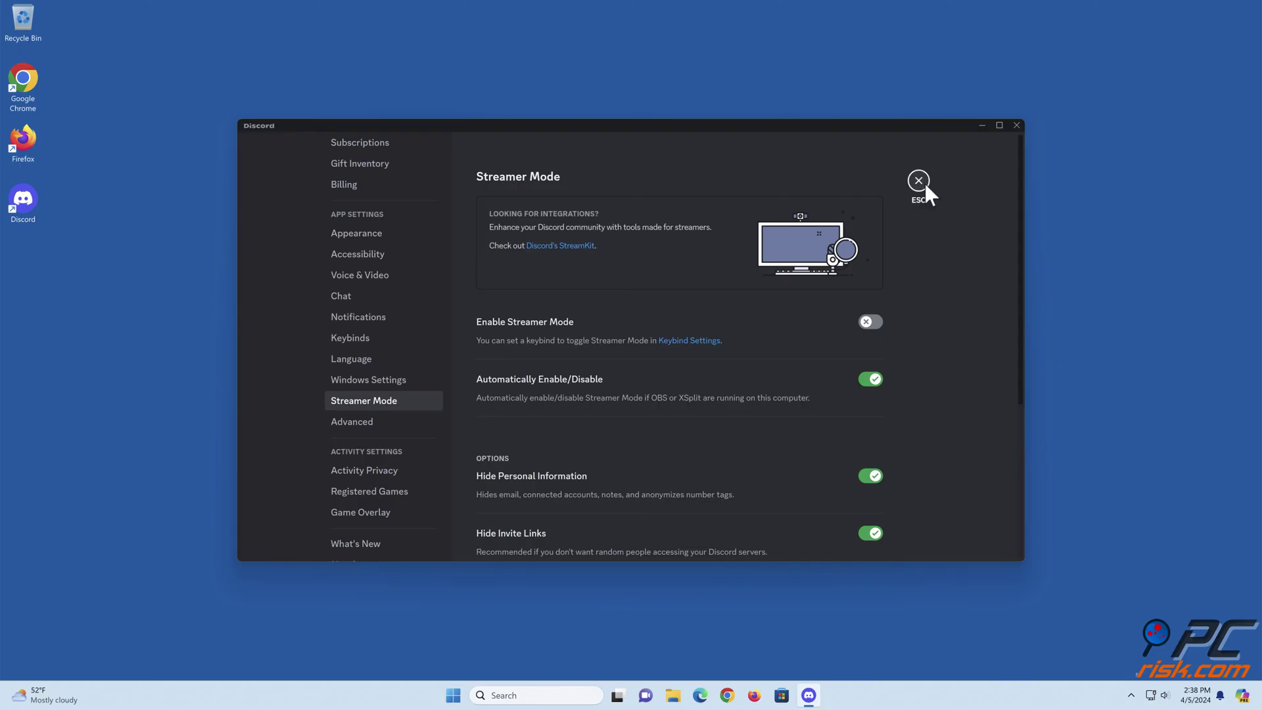
pyautogui.click(924, 185)
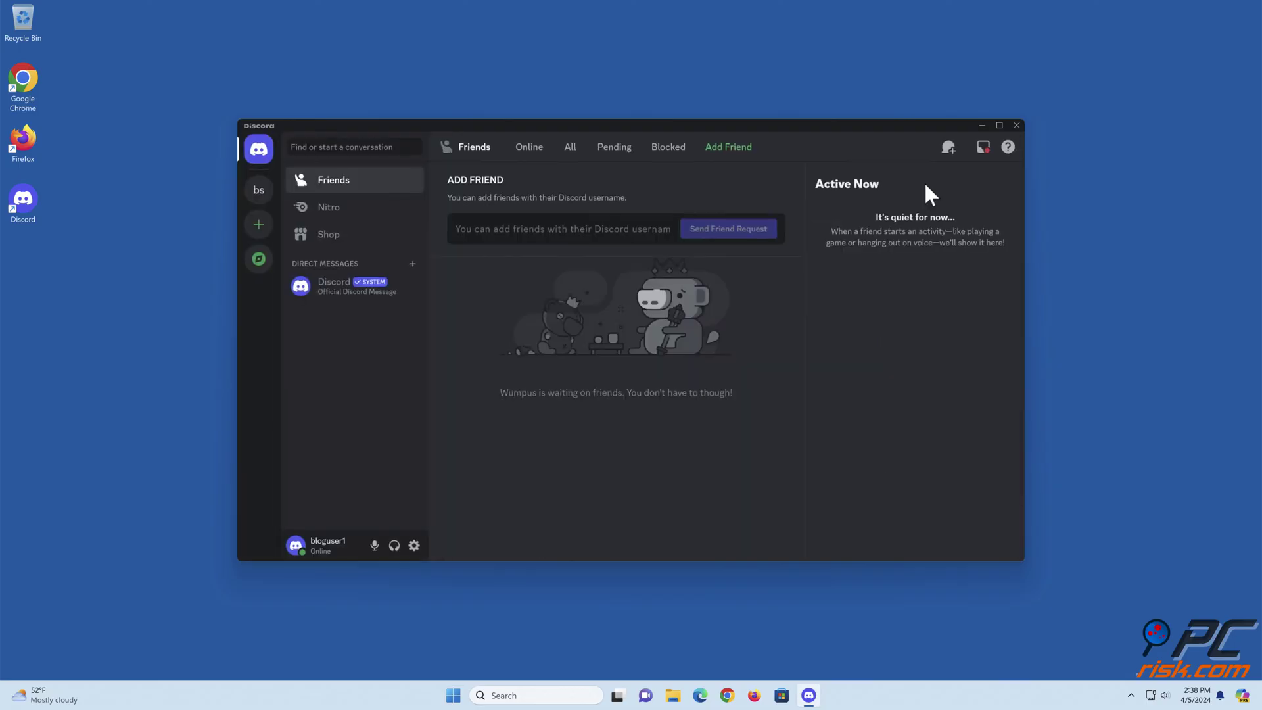
pyautogui.click(1017, 127)
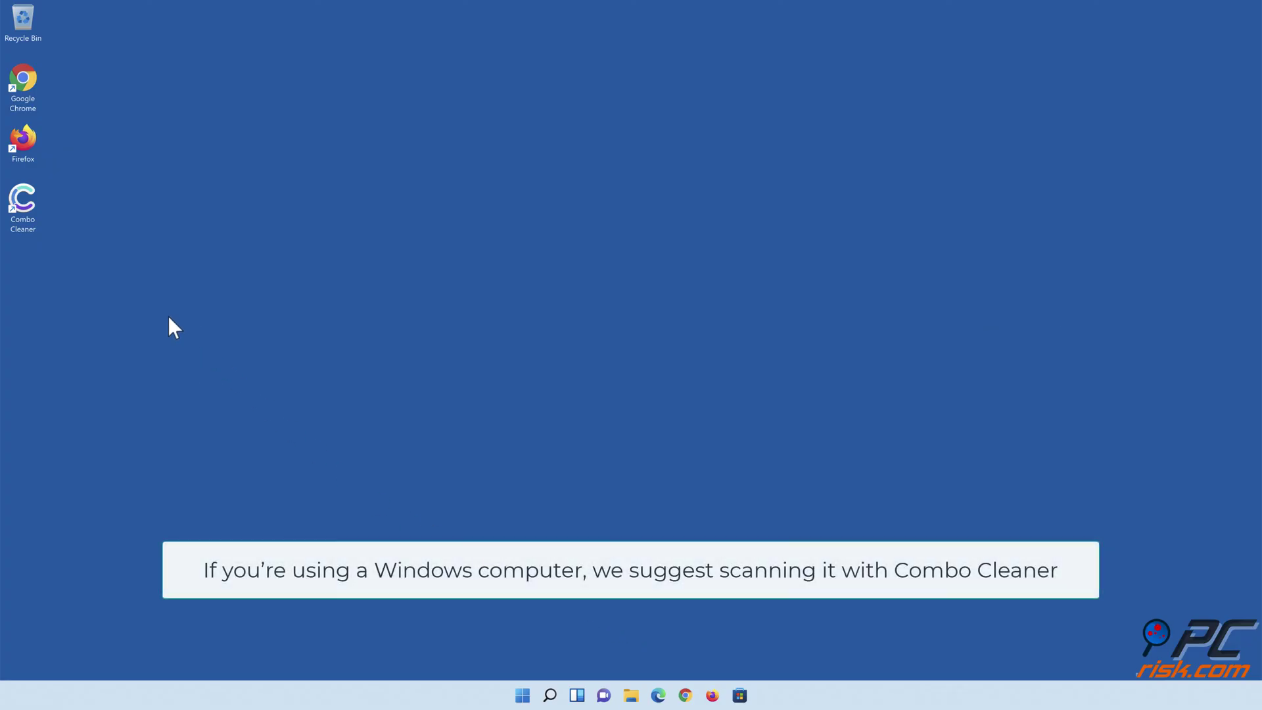
# Open Combo Cleaner, run a Quick Scan, move the detected threats to quarantine, and dismiss the scan summary.
pyautogui.doubleClick(31, 222)
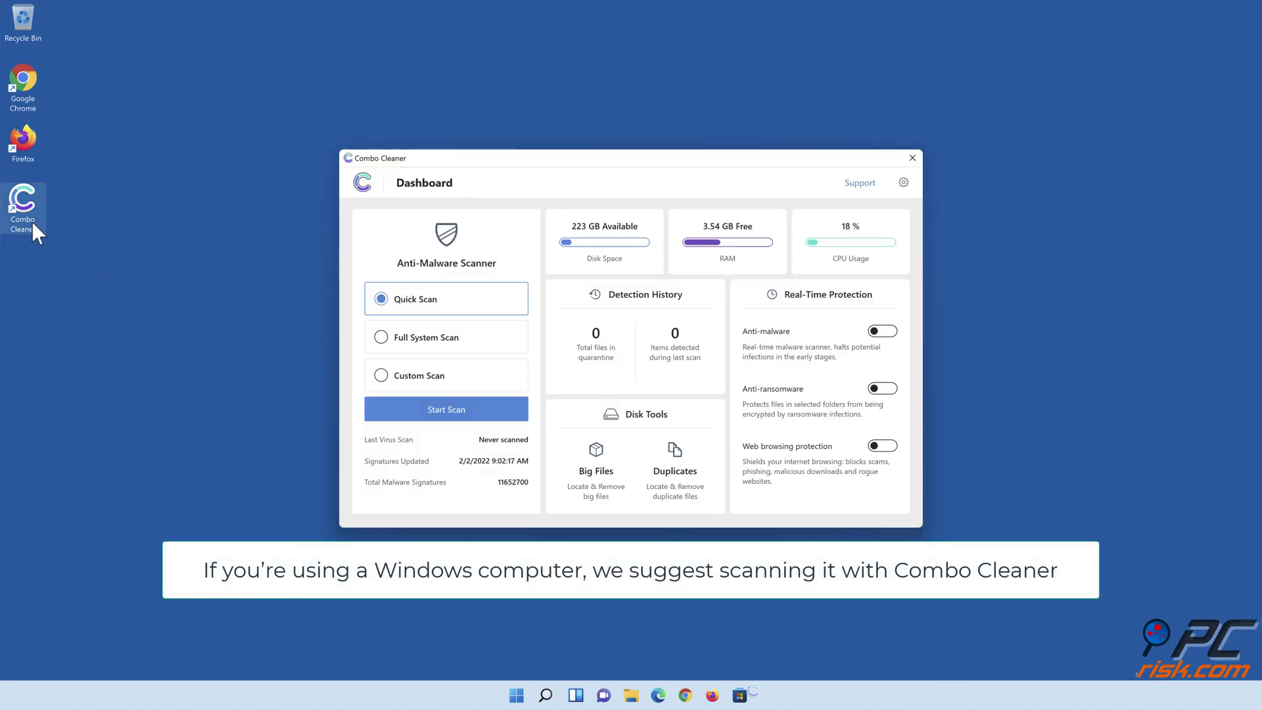
pyautogui.click(446, 414)
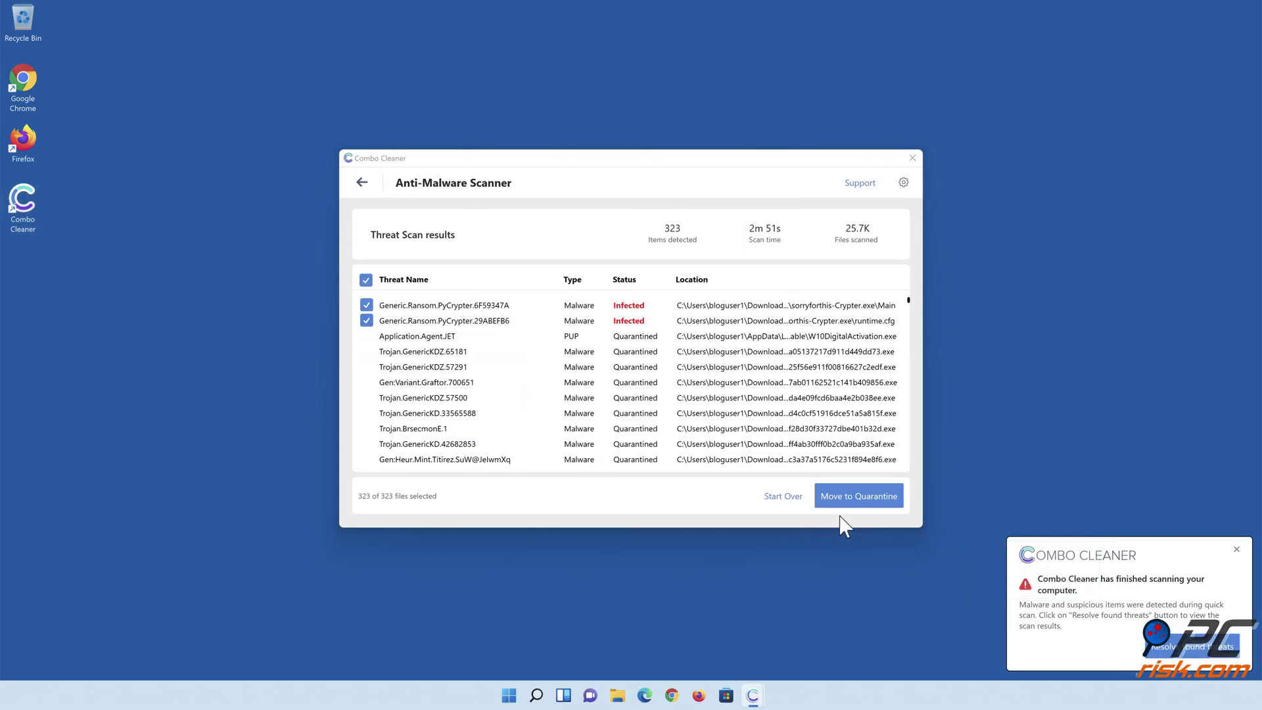
pyautogui.click(855, 501)
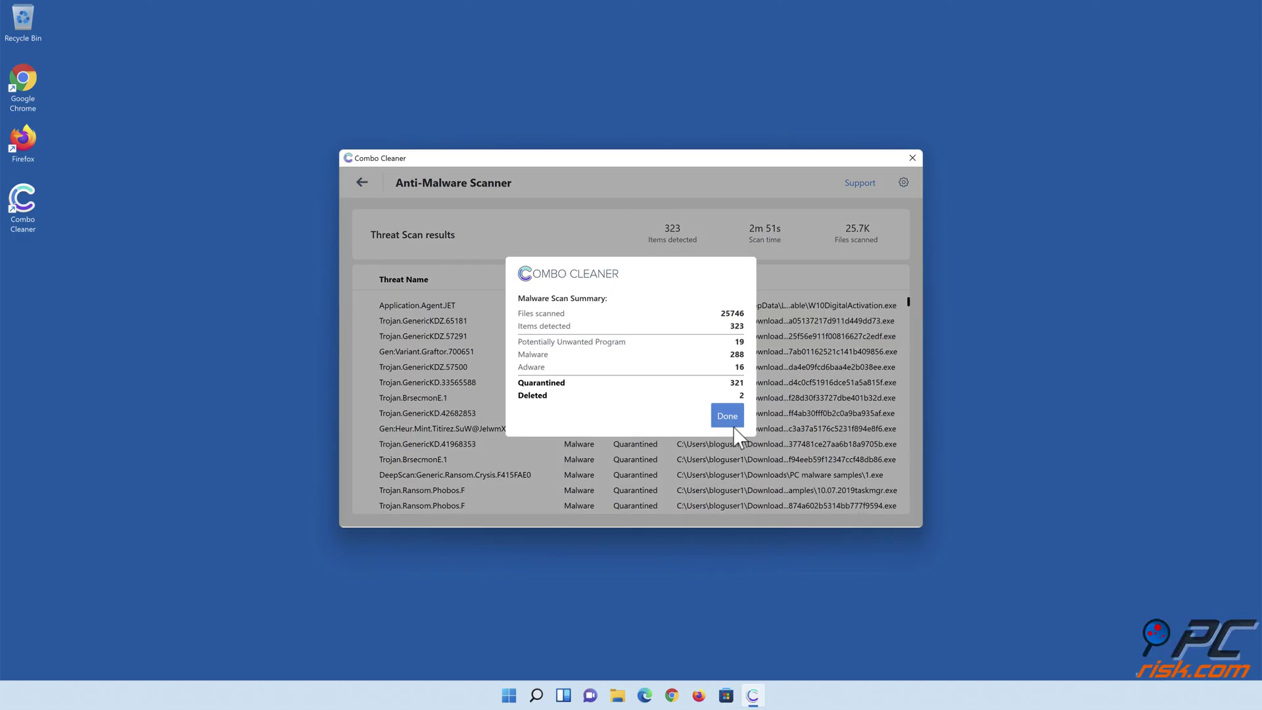
pyautogui.click(727, 417)
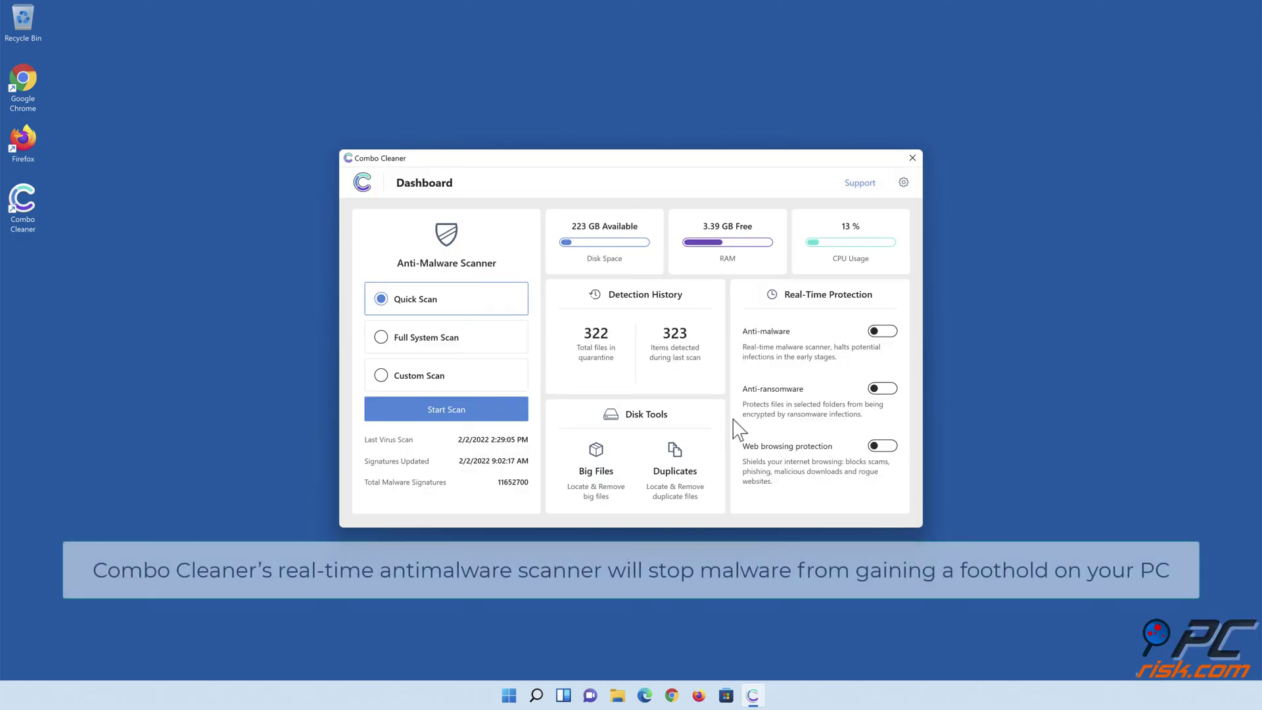
# Enable real-time anti-malware and anti-ransomware protection, adding the Documents folder to the protected folders, and return to the Dashboard.
pyautogui.click(883, 333)
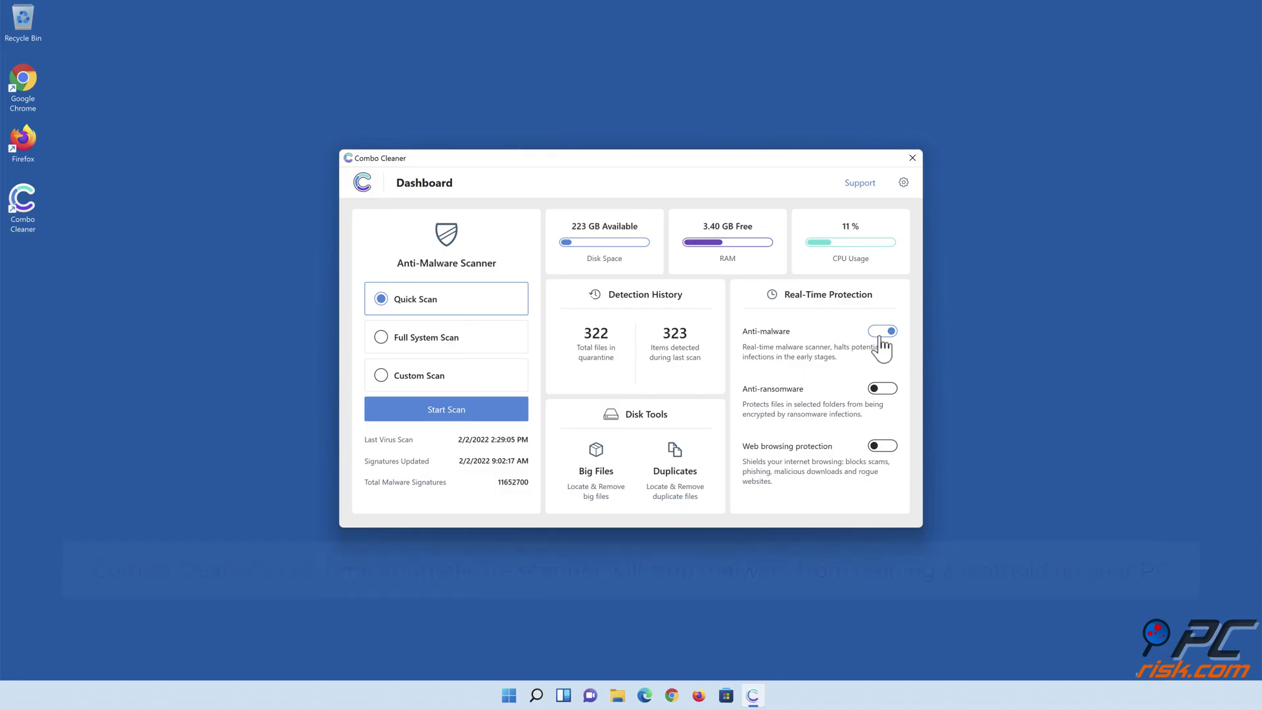
pyautogui.click(884, 391)
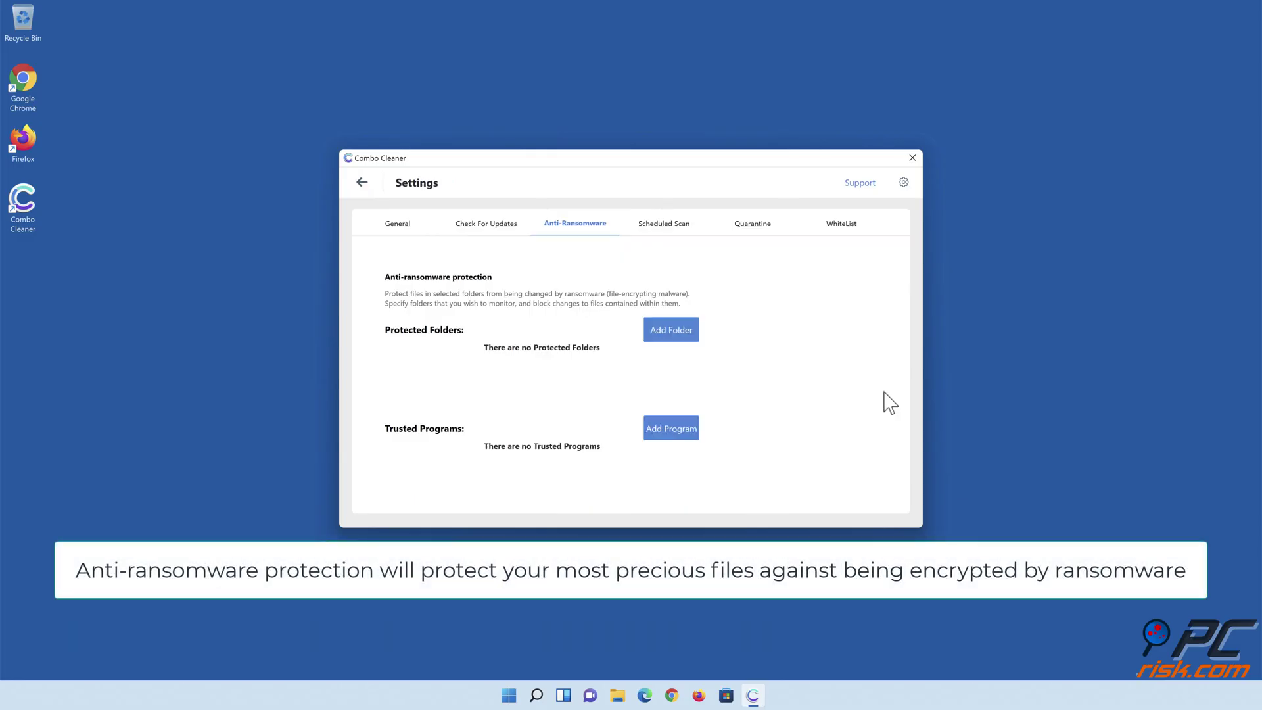
pyautogui.click(673, 336)
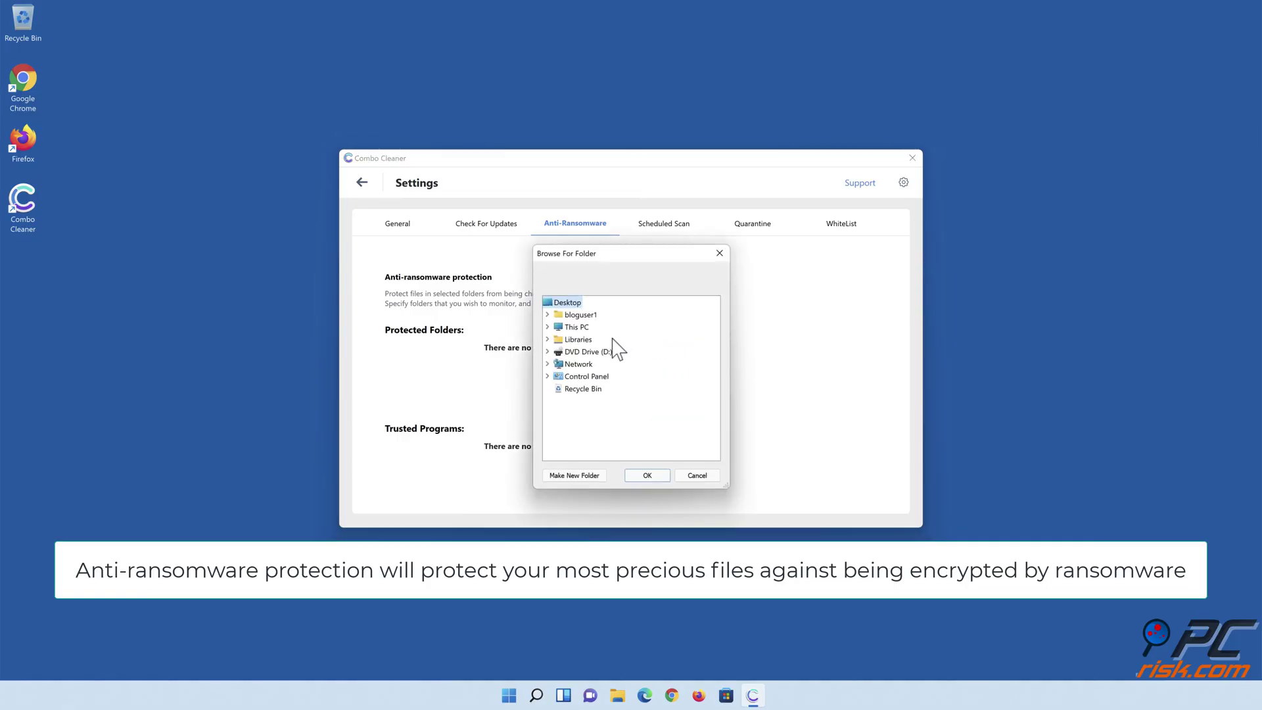
pyautogui.click(547, 339)
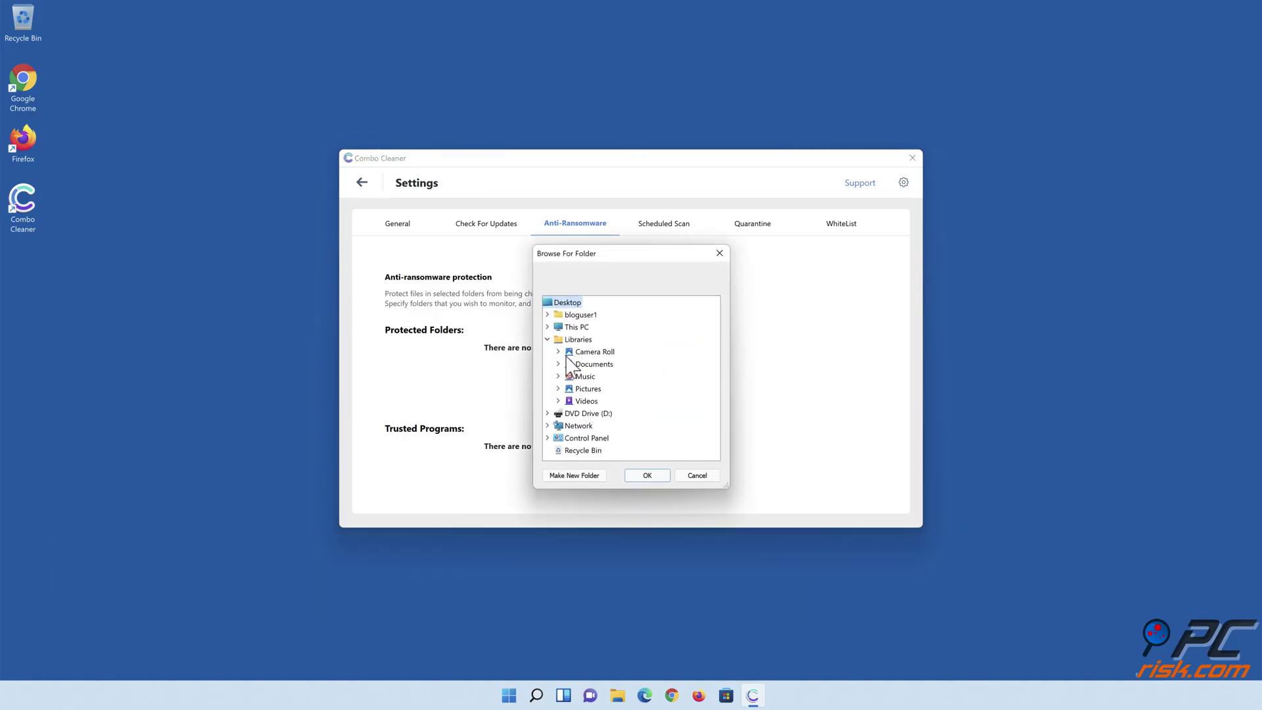
pyautogui.click(558, 364)
pyautogui.click(595, 378)
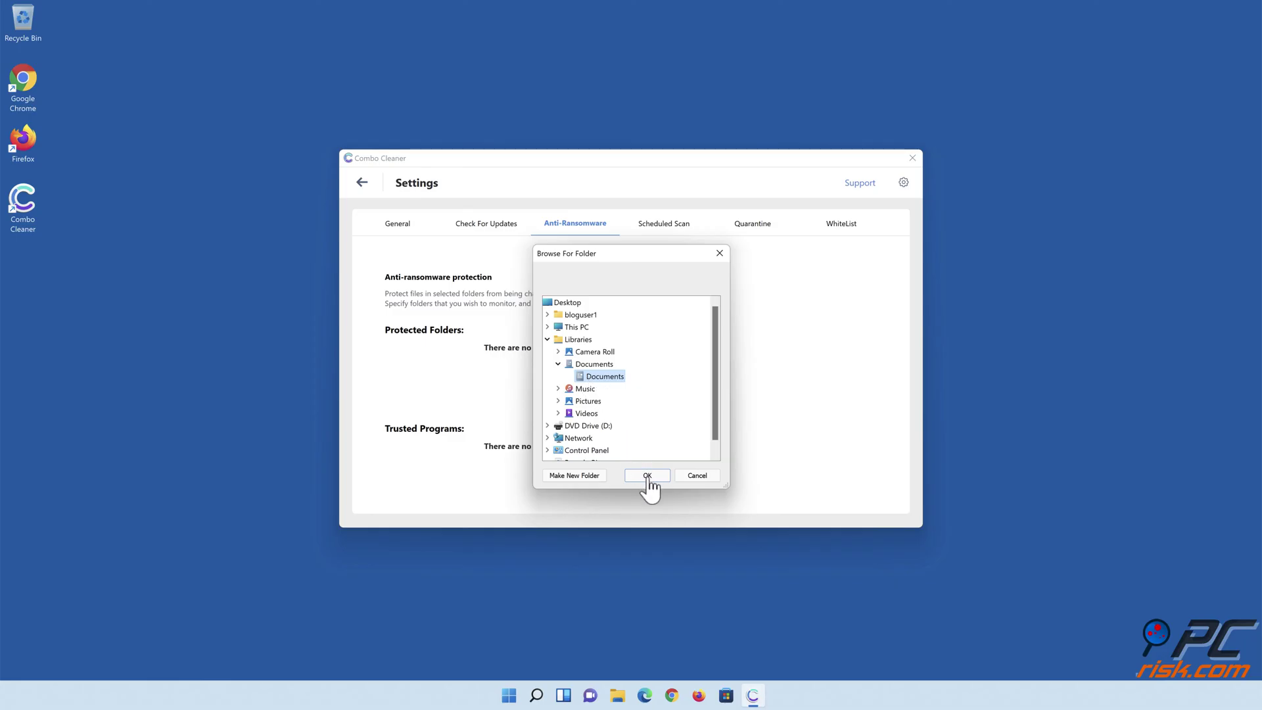
pyautogui.click(647, 476)
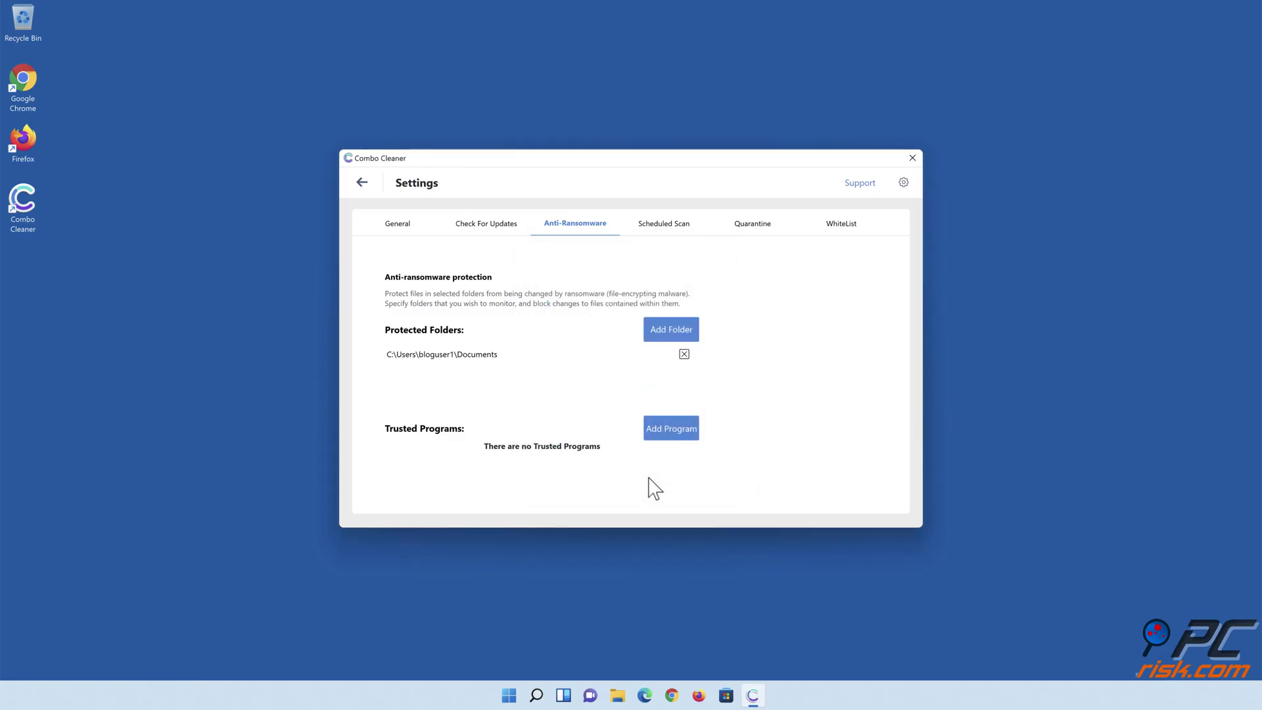
pyautogui.click(364, 184)
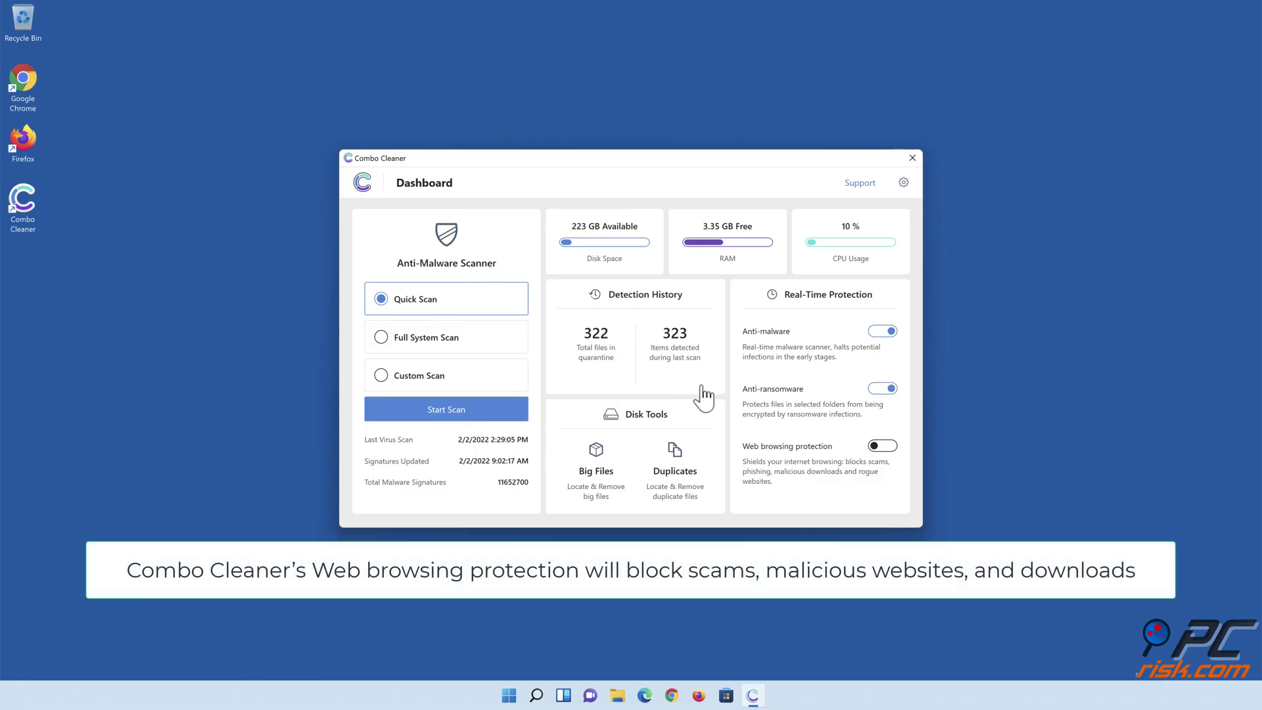